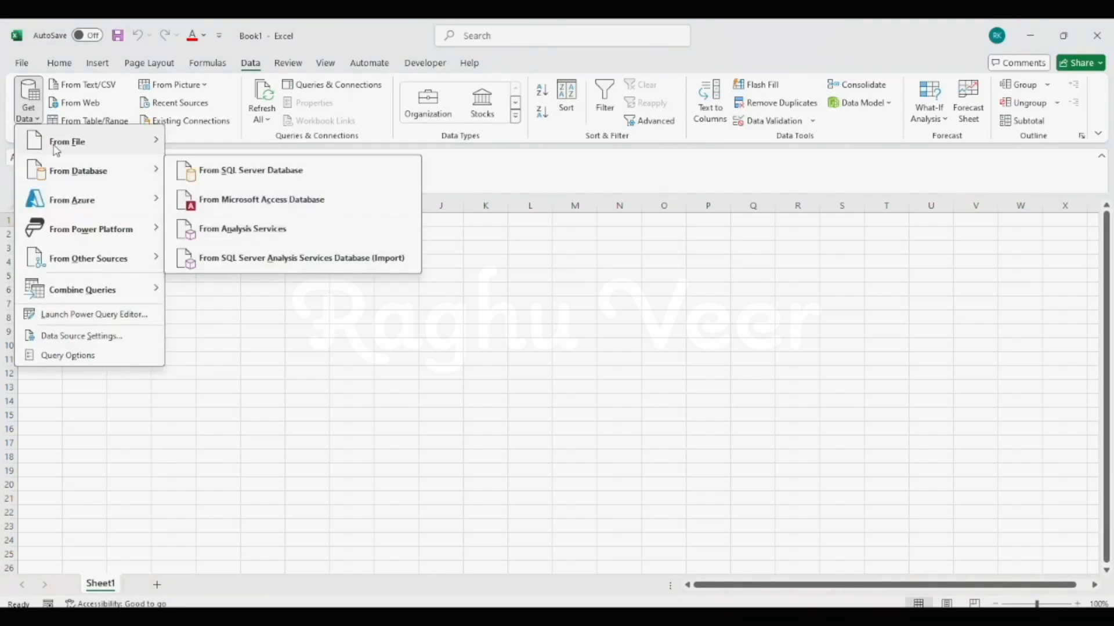
- Start a data import from a folder and check the files in the source_data folder
{"action": "mouse_move", "coordinate": [64, 142]}
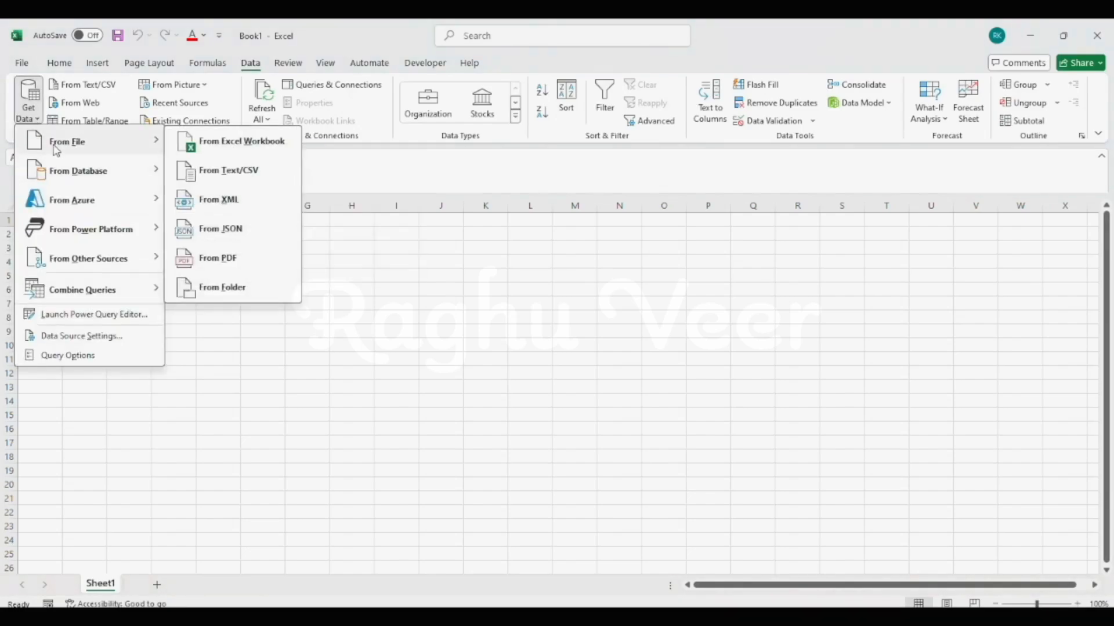
{"action": "left_click", "coordinate": [242, 296]}
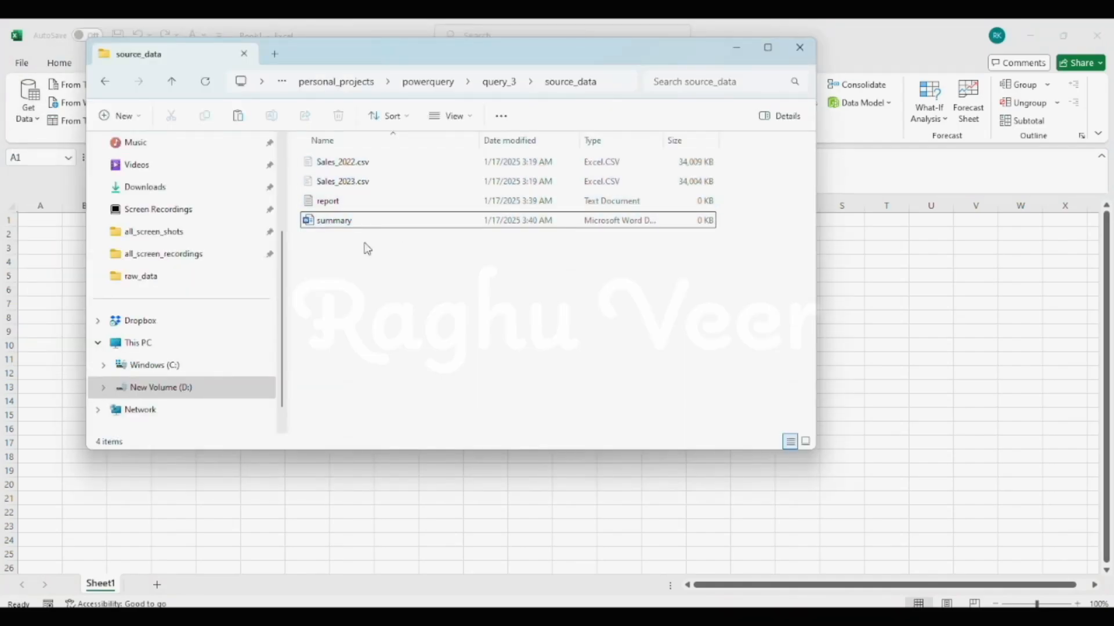
{"action": "key", "text": "alt+Tab"}
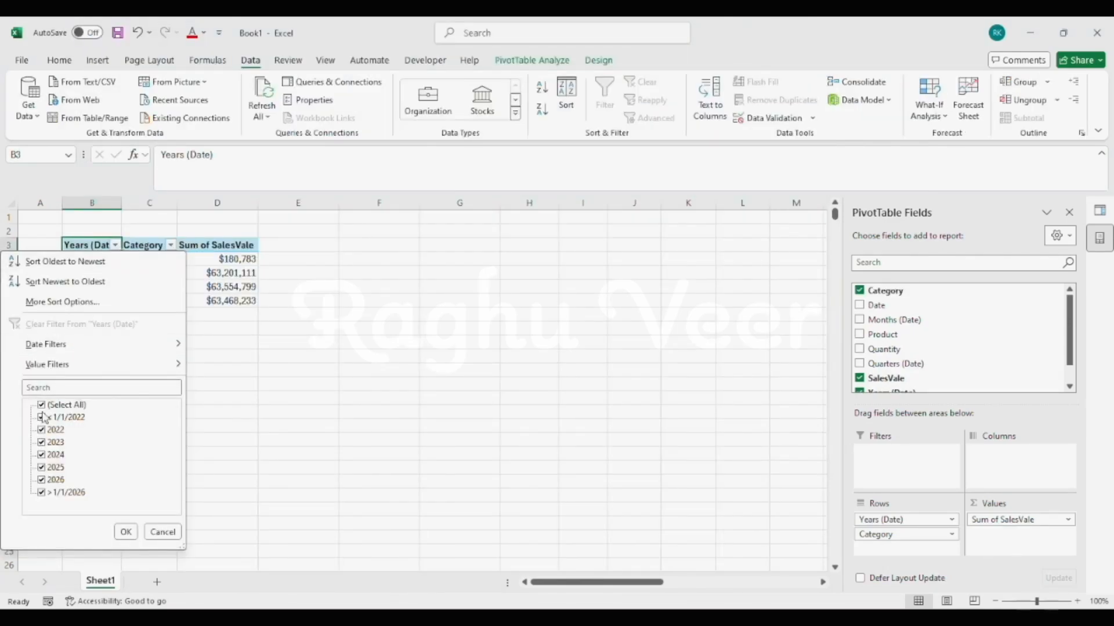
- Filter the PivotTable's Years (Date) field to exclude the <1/1/2022 item
{"action": "left_click", "coordinate": [41, 418]}
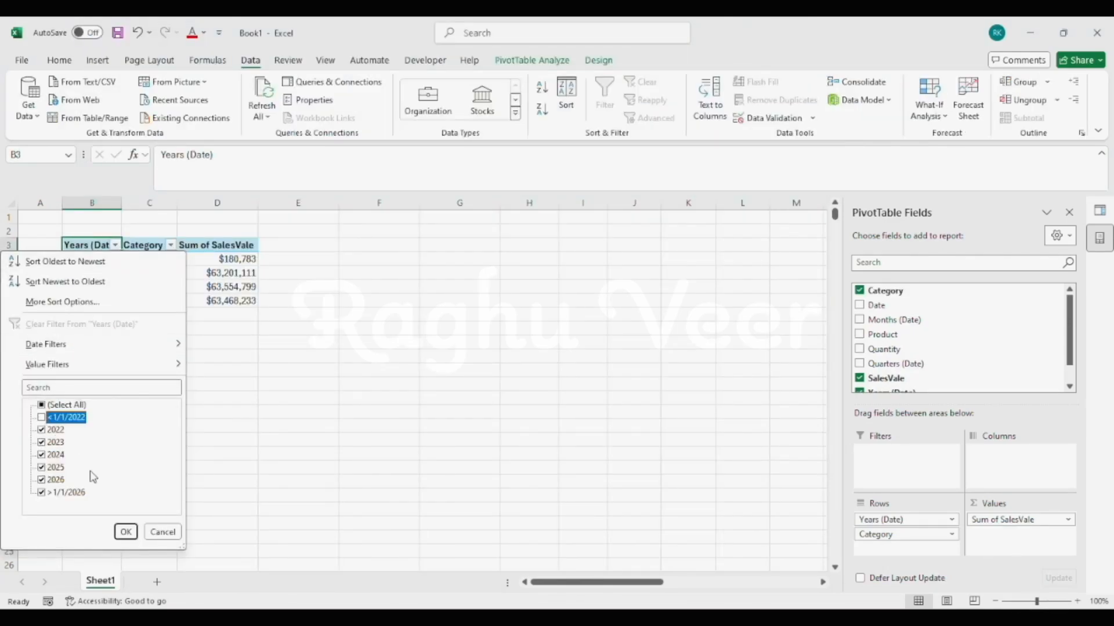
{"action": "left_click", "coordinate": [124, 532]}
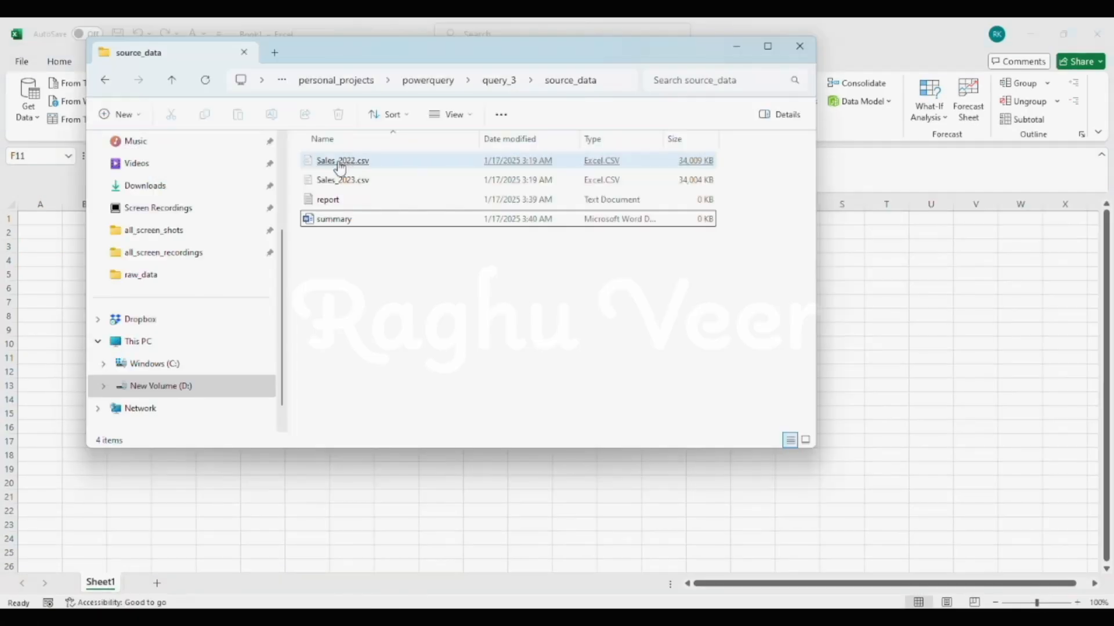
- Open Sales_2022.csv in the code editor and examine its header row and the structure of its records
{"action": "left_click", "coordinate": [336, 160]}
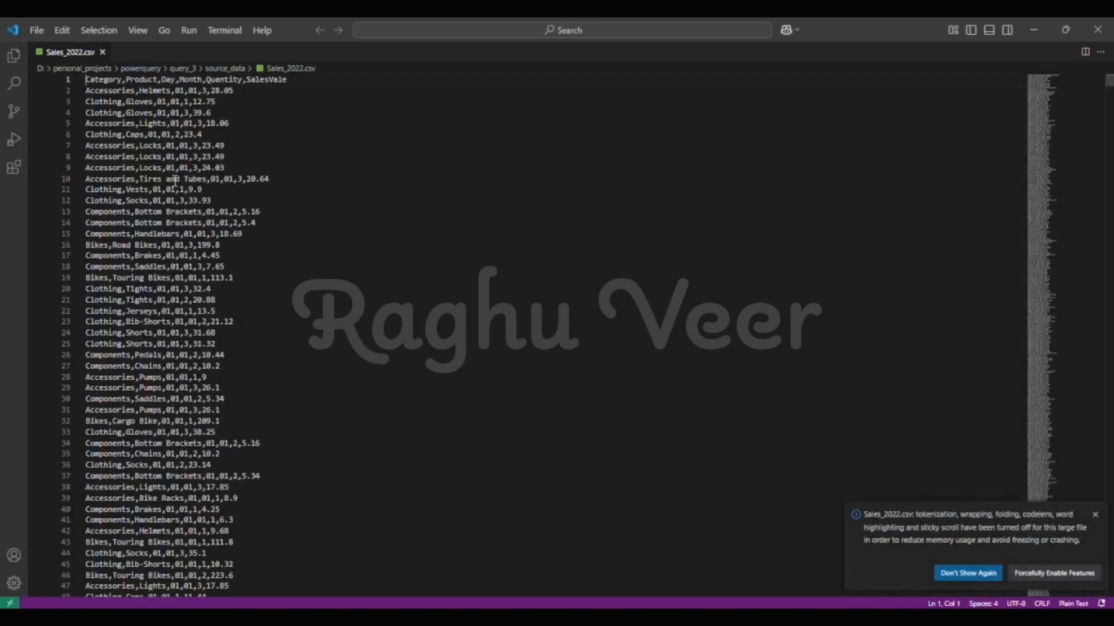
{"action": "scroll", "coordinate": [185, 226], "scroll_direction": "down", "scroll_amount": 4}
{"action": "scroll", "coordinate": [187, 238], "scroll_direction": "up", "scroll_amount": 4}
{"action": "scroll", "coordinate": [188, 246], "scroll_direction": "down", "scroll_amount": 5}
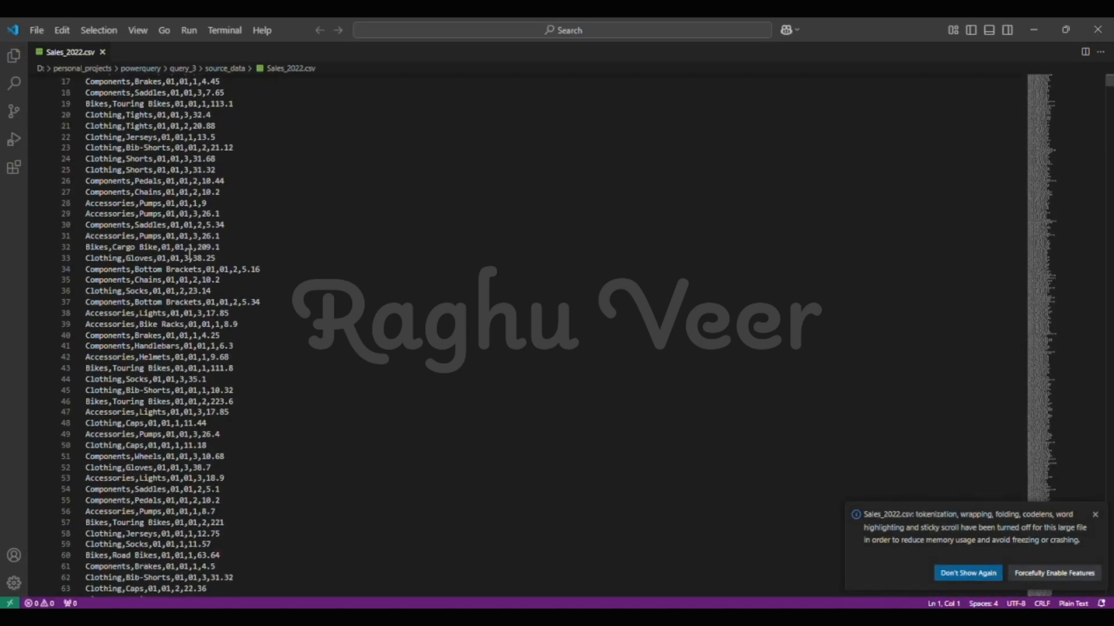
{"action": "scroll", "coordinate": [271, 366], "scroll_direction": "up", "scroll_amount": 5}
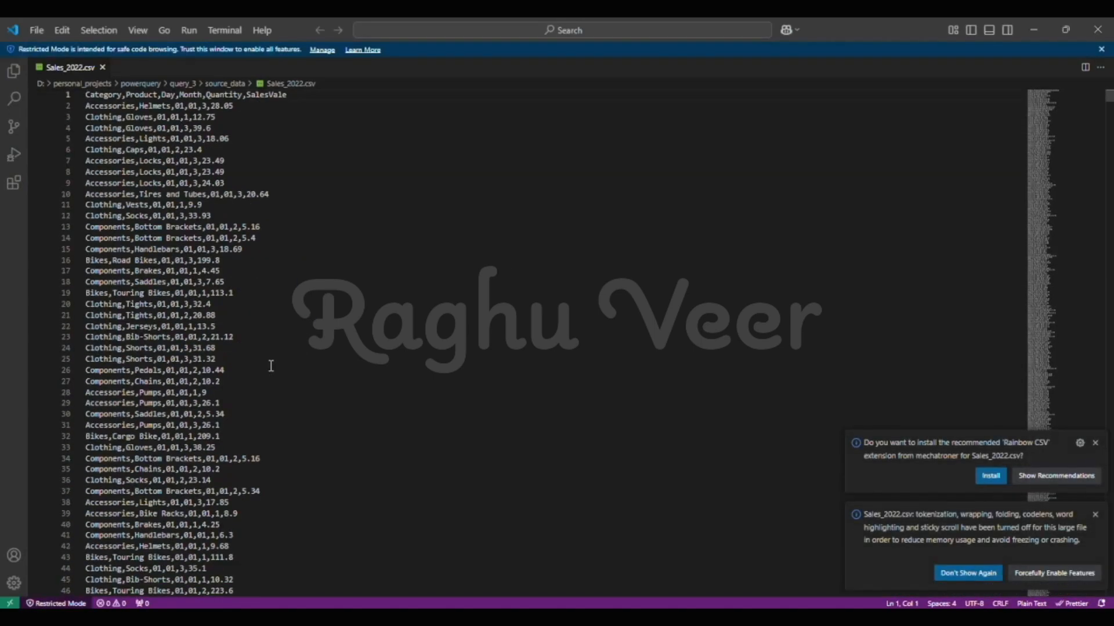
{"action": "scroll", "coordinate": [254, 294], "scroll_direction": "down", "scroll_amount": 20}
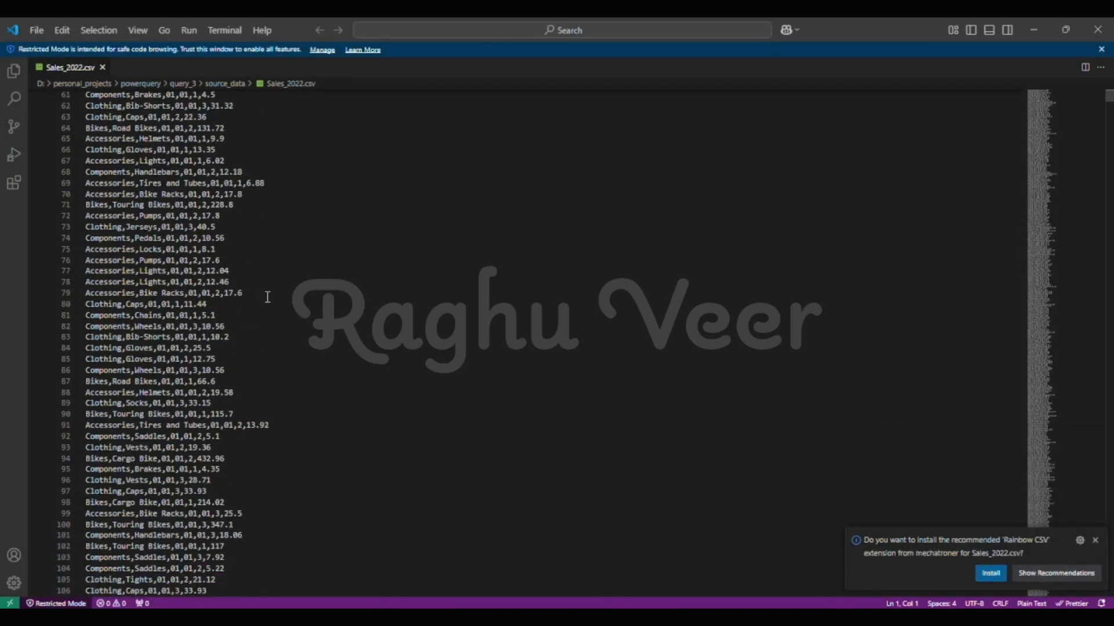
{"action": "scroll", "coordinate": [268, 297], "scroll_direction": "up", "scroll_amount": 4}
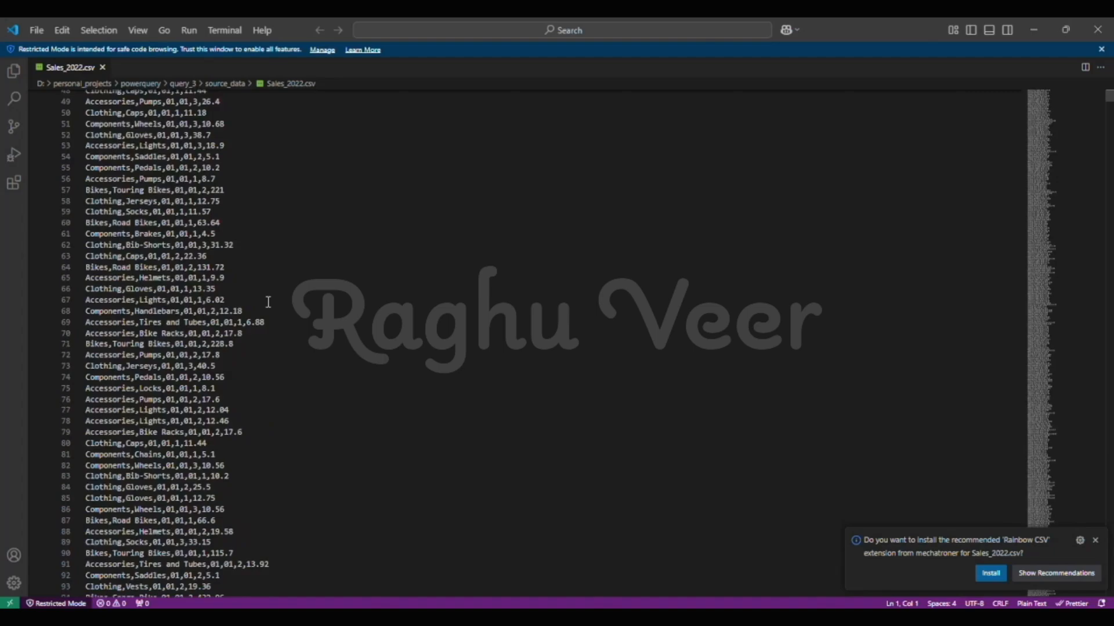
{"action": "scroll", "coordinate": [268, 301], "scroll_direction": "up", "scroll_amount": 16}
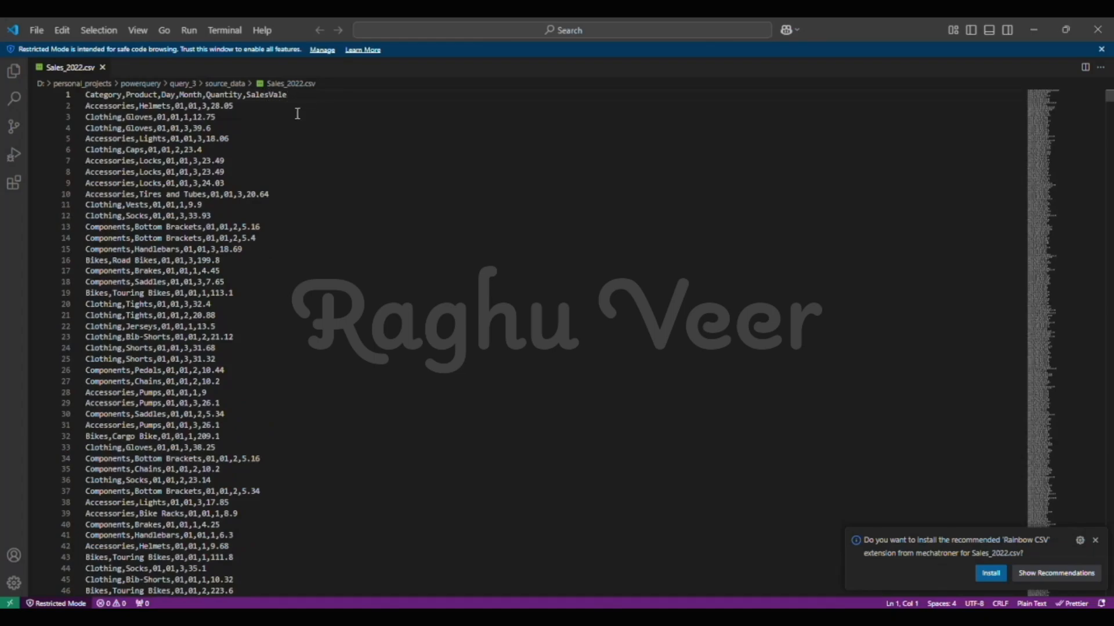
- Switch to Excel, import the folder D:\personal_projects\powerquery\query_3\source_data, and choose to transform its data in Power Query
{"action": "key", "text": "alt+Tab"}
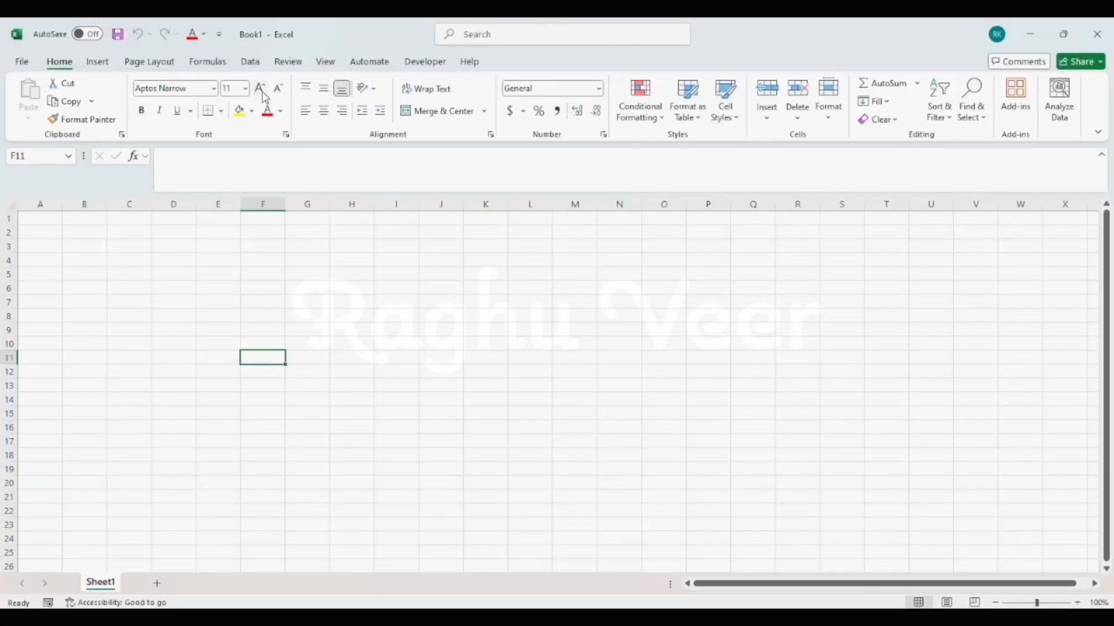
{"action": "left_click", "coordinate": [259, 70]}
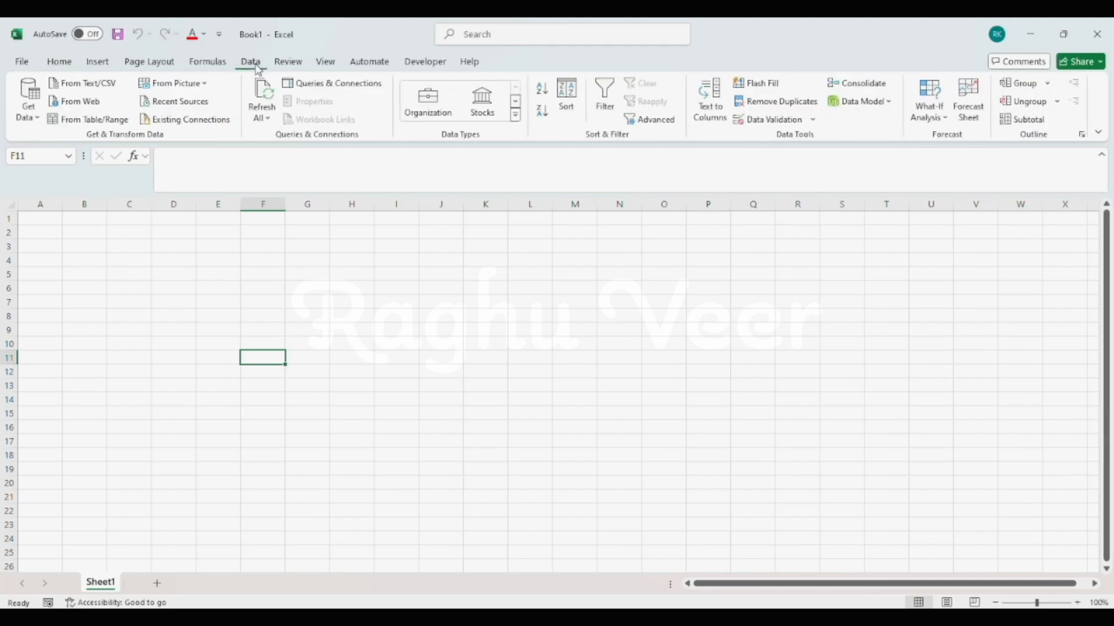
{"action": "left_click", "coordinate": [29, 99]}
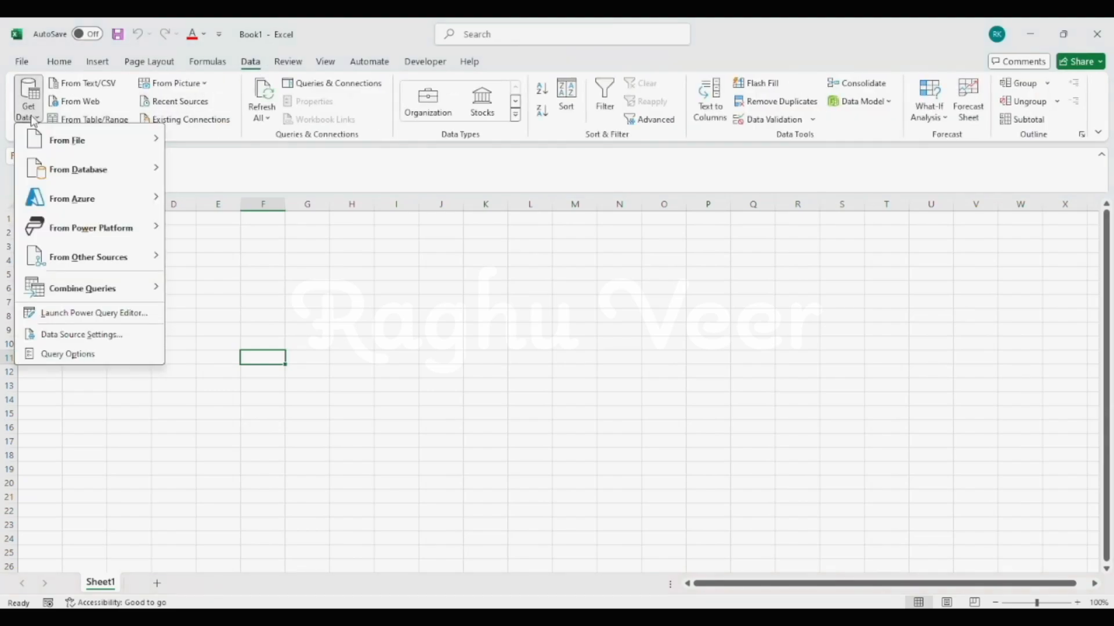
{"action": "mouse_move", "coordinate": [65, 144]}
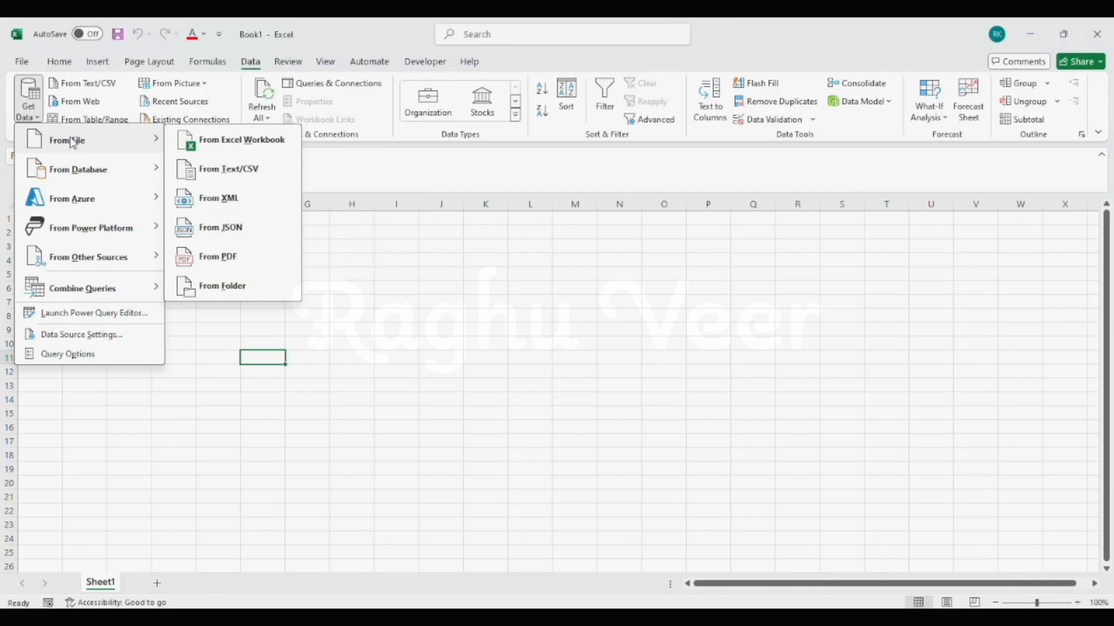
{"action": "left_click", "coordinate": [255, 293]}
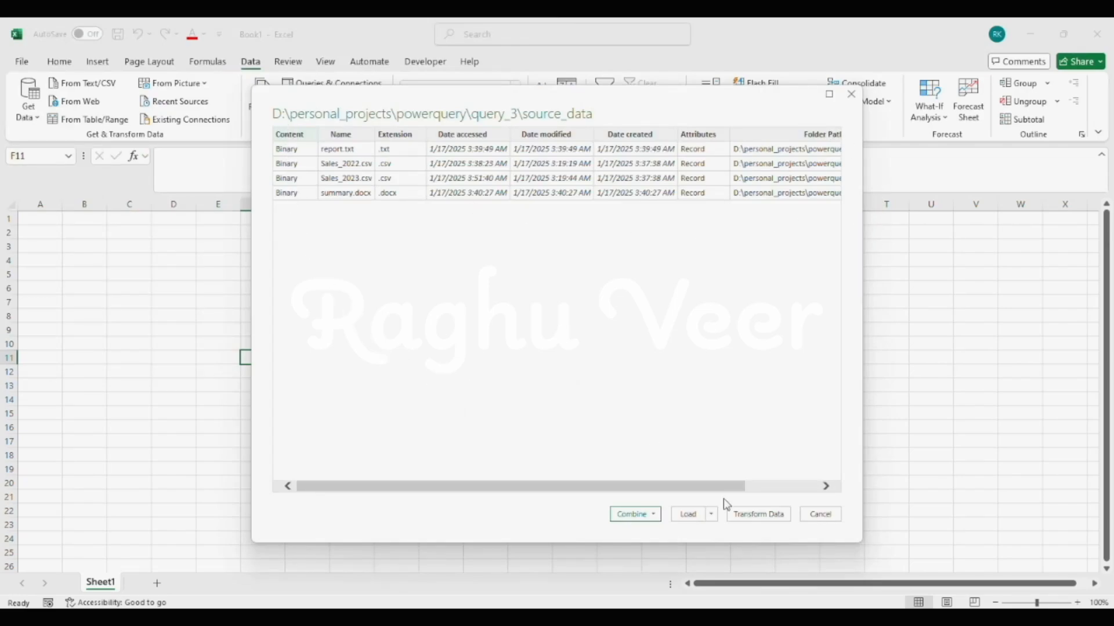
{"action": "left_click", "coordinate": [758, 514]}
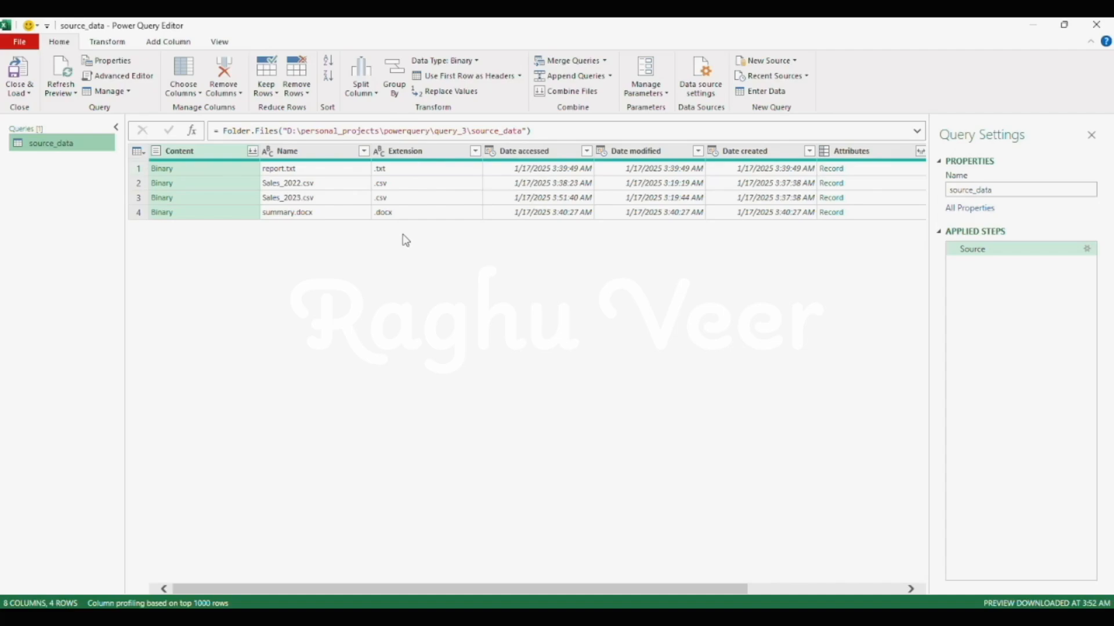
- Filter the Extension column of the source_data query to keep only .csv files
{"action": "left_click", "coordinate": [479, 168]}
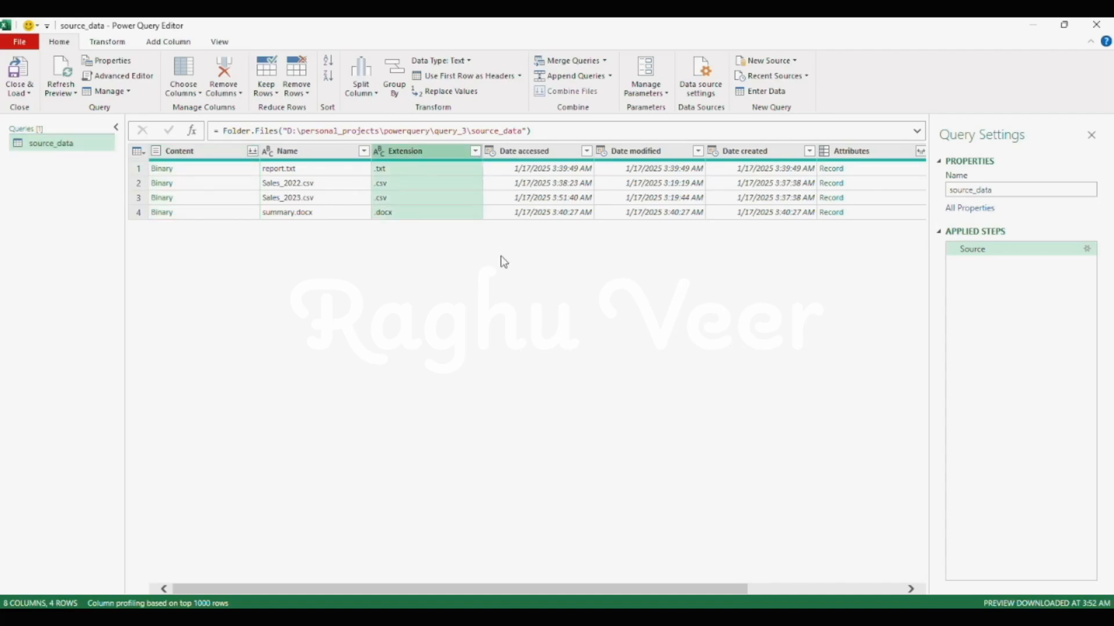
{"action": "left_click", "coordinate": [476, 152]}
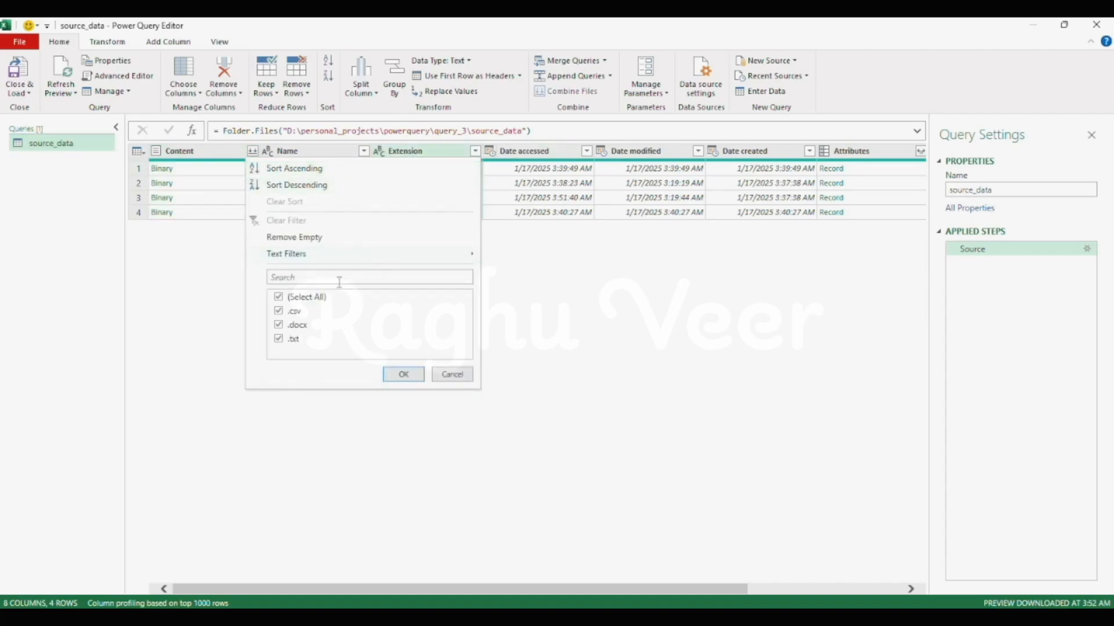
{"action": "left_click", "coordinate": [278, 297]}
{"action": "left_click", "coordinate": [278, 310]}
{"action": "left_click", "coordinate": [403, 374]}
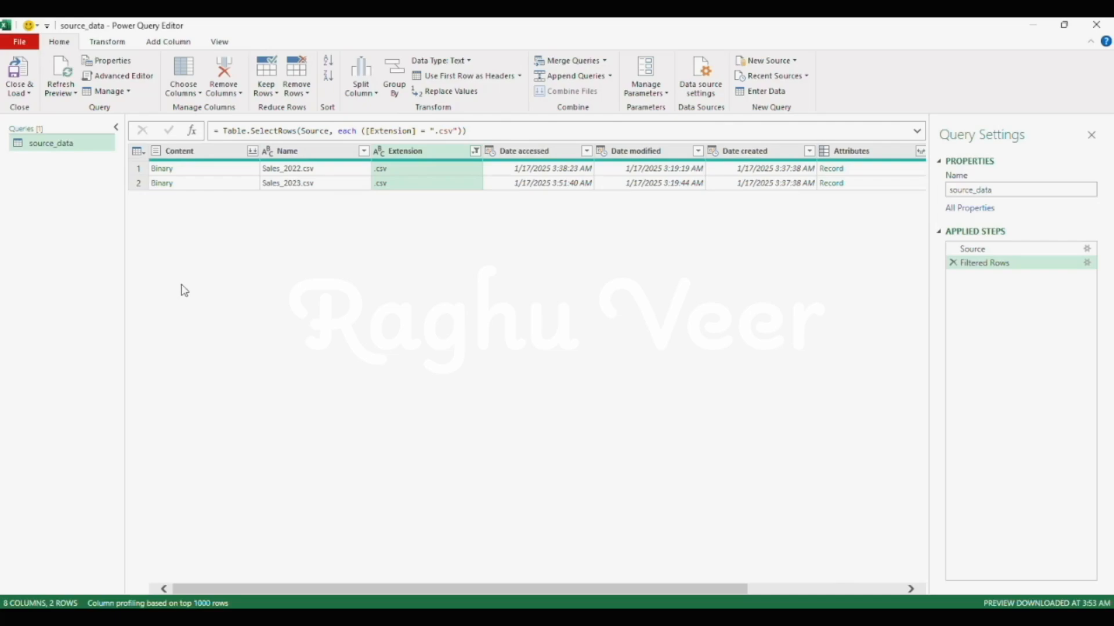
- Preview the binary file held in the Content column for the Sales_2022.csv row
{"action": "left_click", "coordinate": [191, 177]}
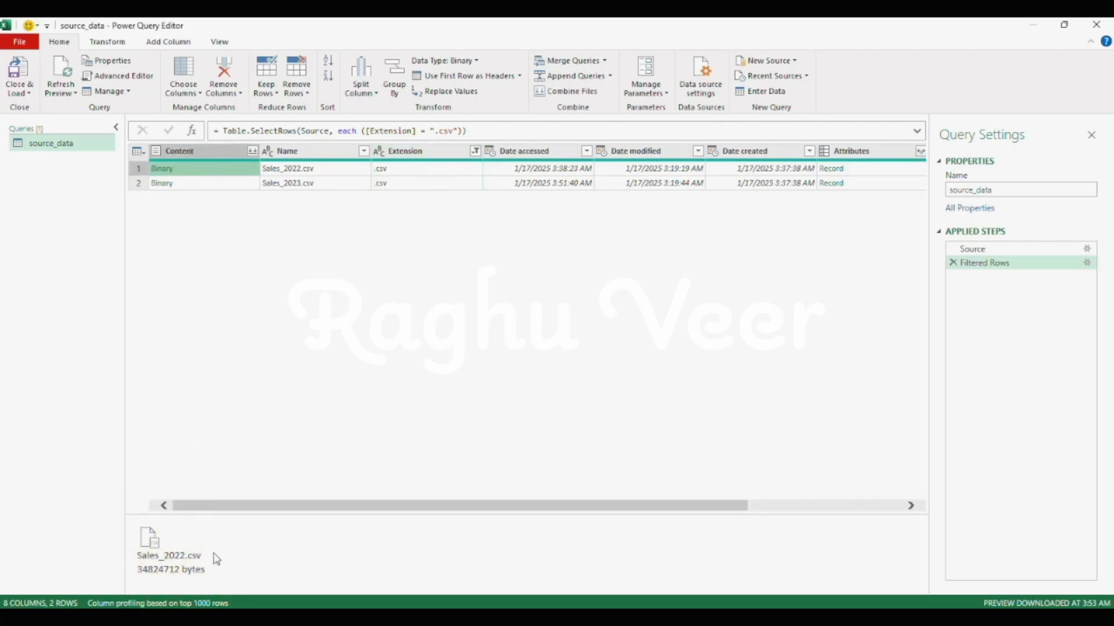
{"action": "left_click", "coordinate": [191, 152]}
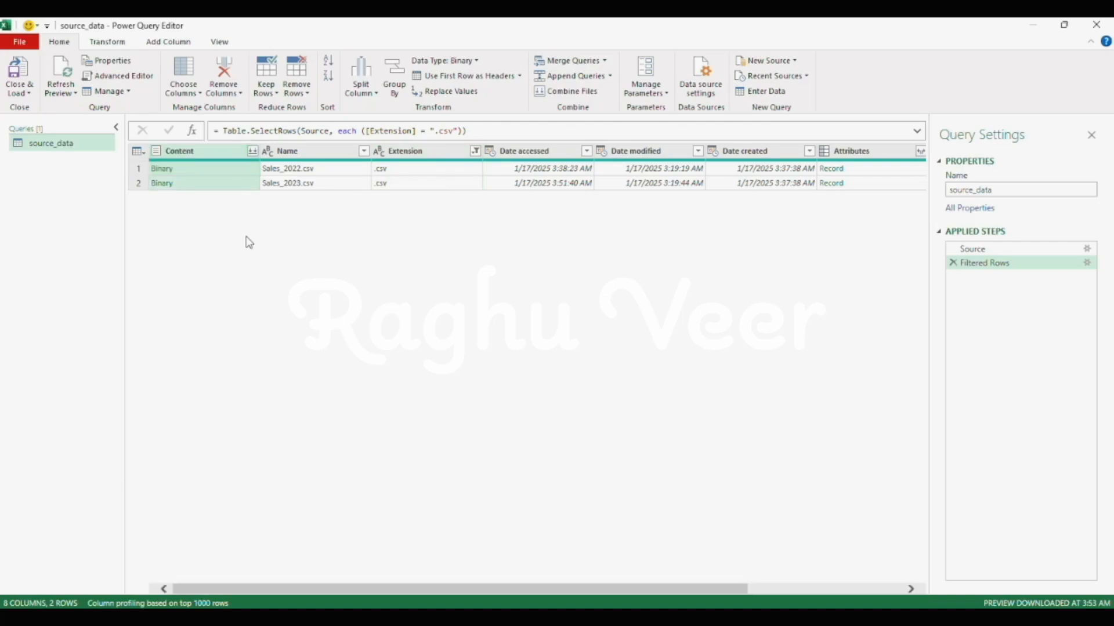
{"action": "left_click", "coordinate": [219, 172]}
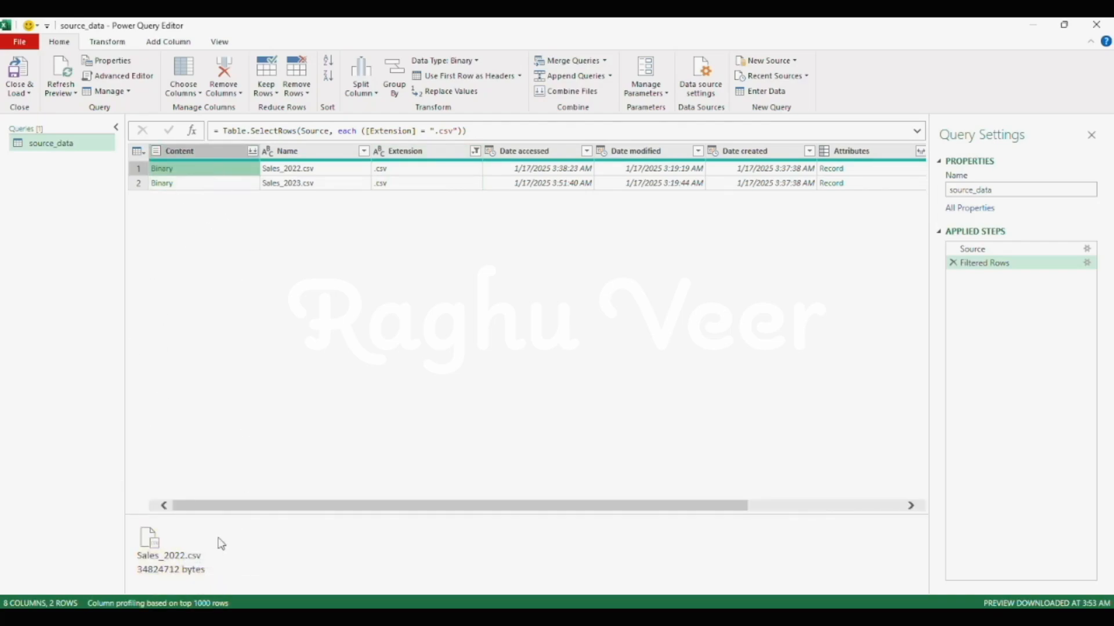
{"action": "key", "text": "Down"}
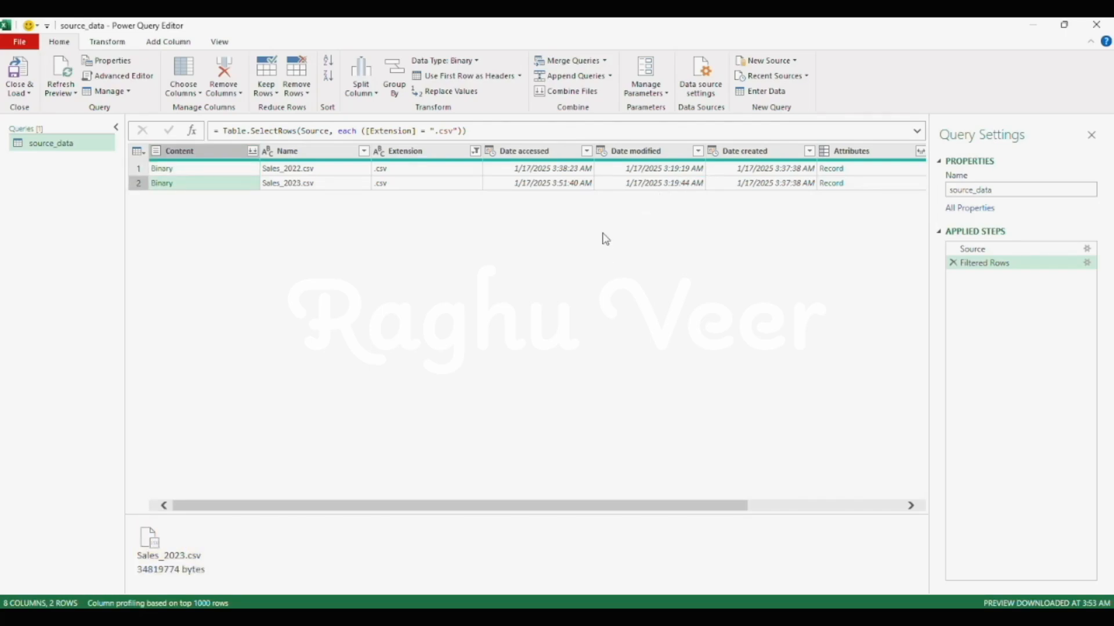
- Extract the text between the delimiters "_" and "." in the Name column, replacing the file names with it
{"action": "left_click", "coordinate": [296, 154]}
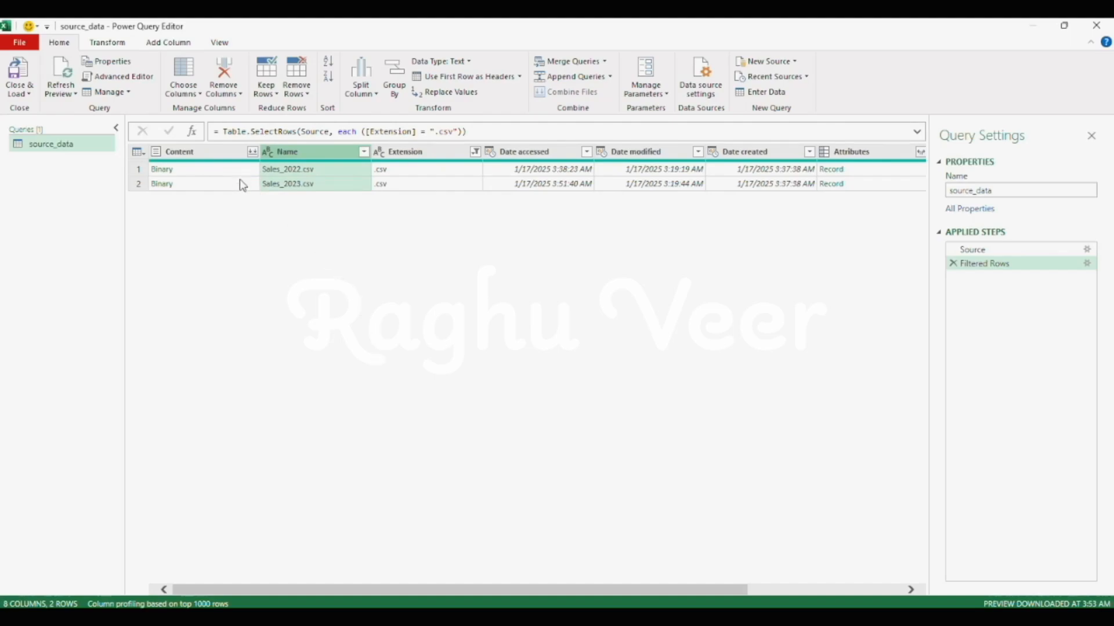
{"action": "left_click", "coordinate": [315, 138]}
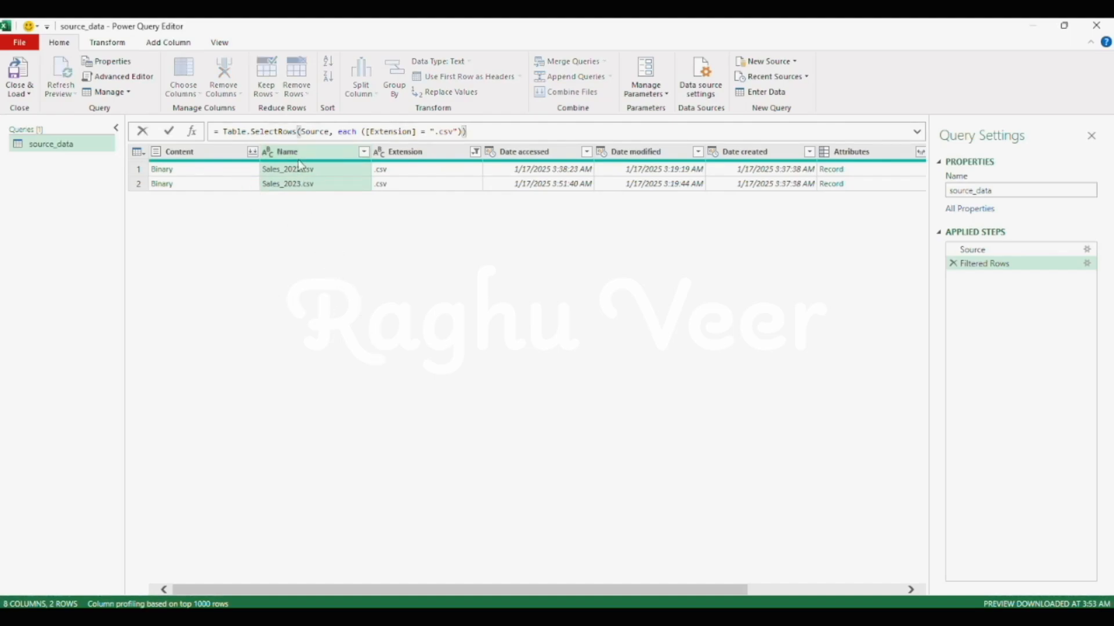
{"action": "left_click", "coordinate": [112, 48]}
{"action": "left_click", "coordinate": [509, 78]}
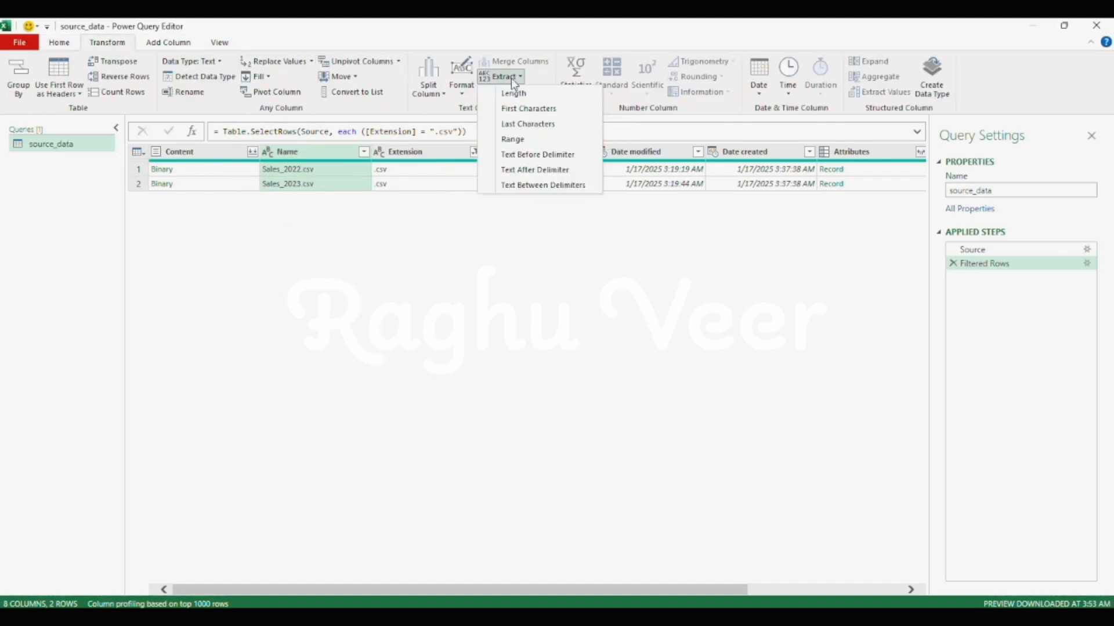
{"action": "left_click", "coordinate": [543, 184]}
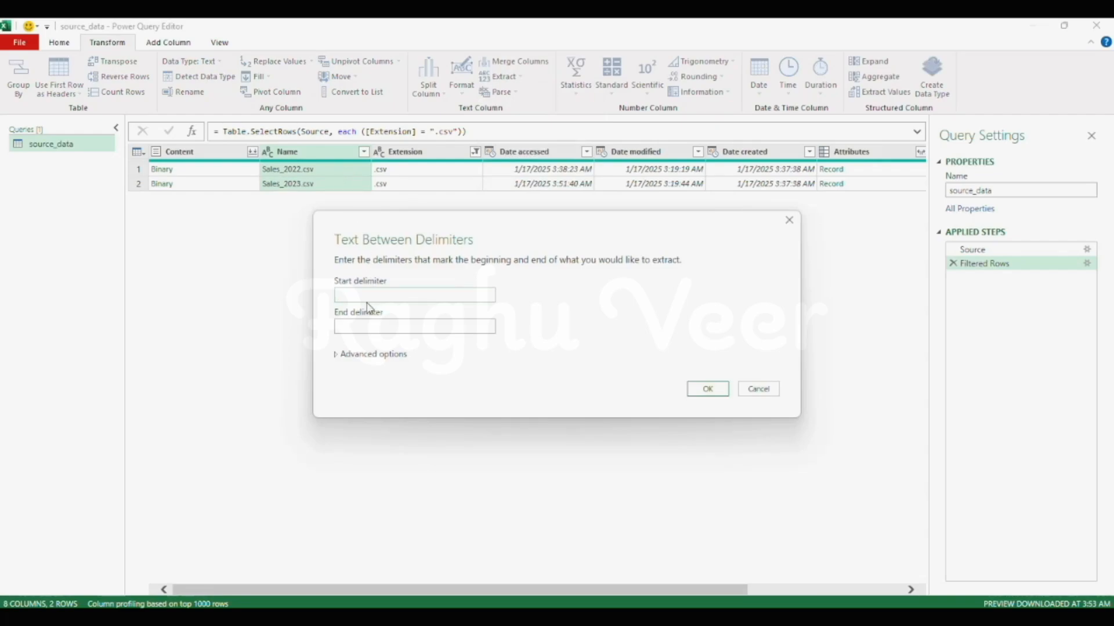
{"action": "left_click", "coordinate": [380, 331]}
{"action": "left_click", "coordinate": [705, 389]}
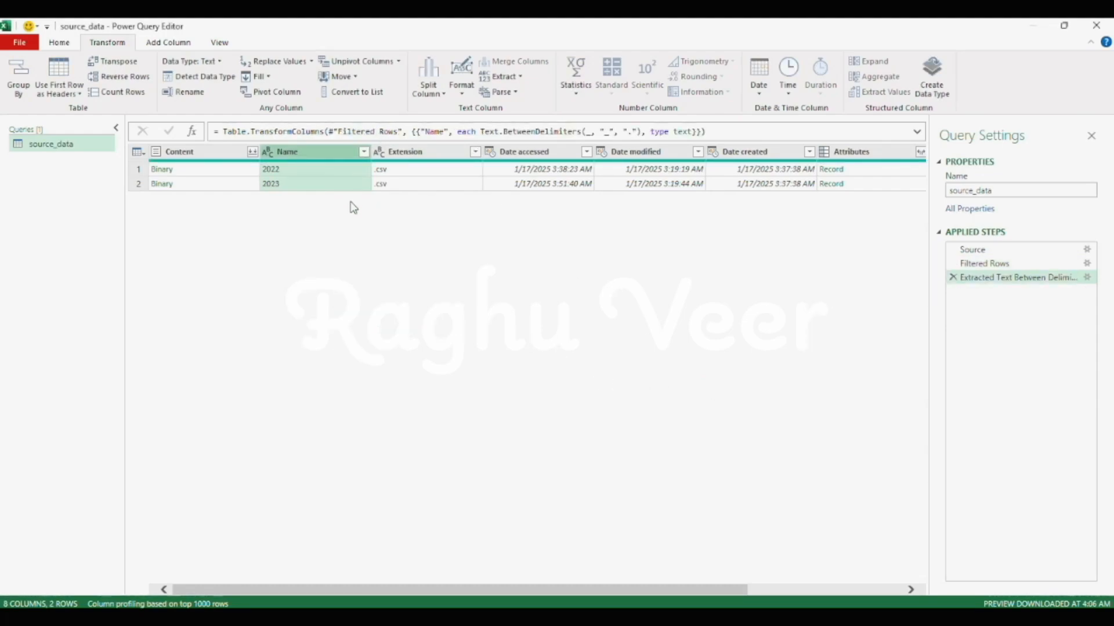
- Rename the Name column as Year
{"action": "right_click", "coordinate": [289, 147]}
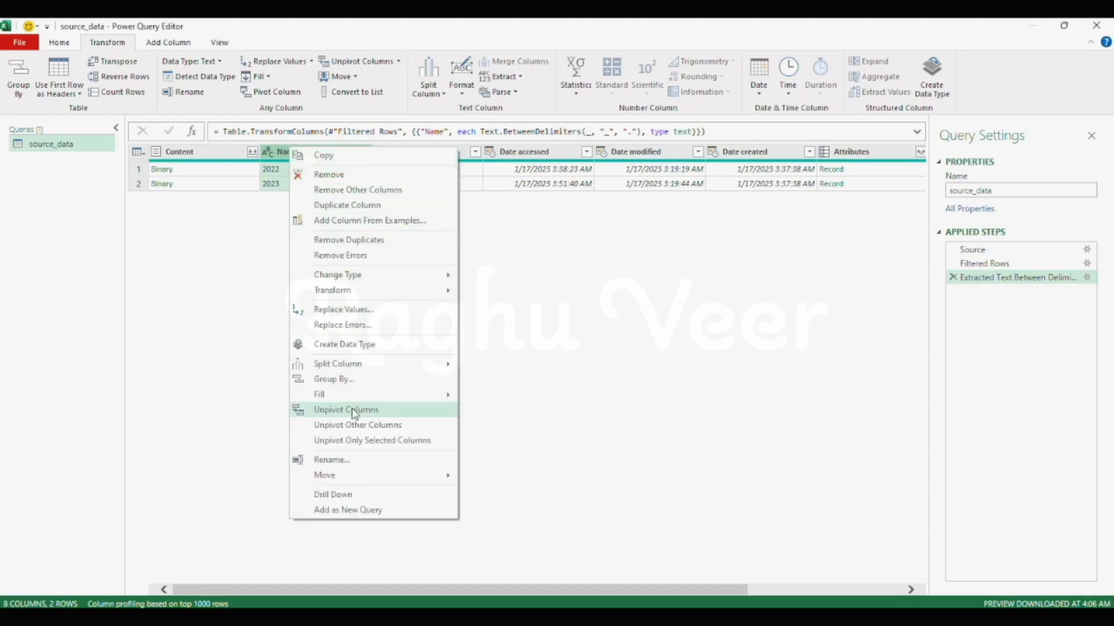
{"action": "left_click", "coordinate": [335, 460]}
{"action": "type", "text": "Year"}
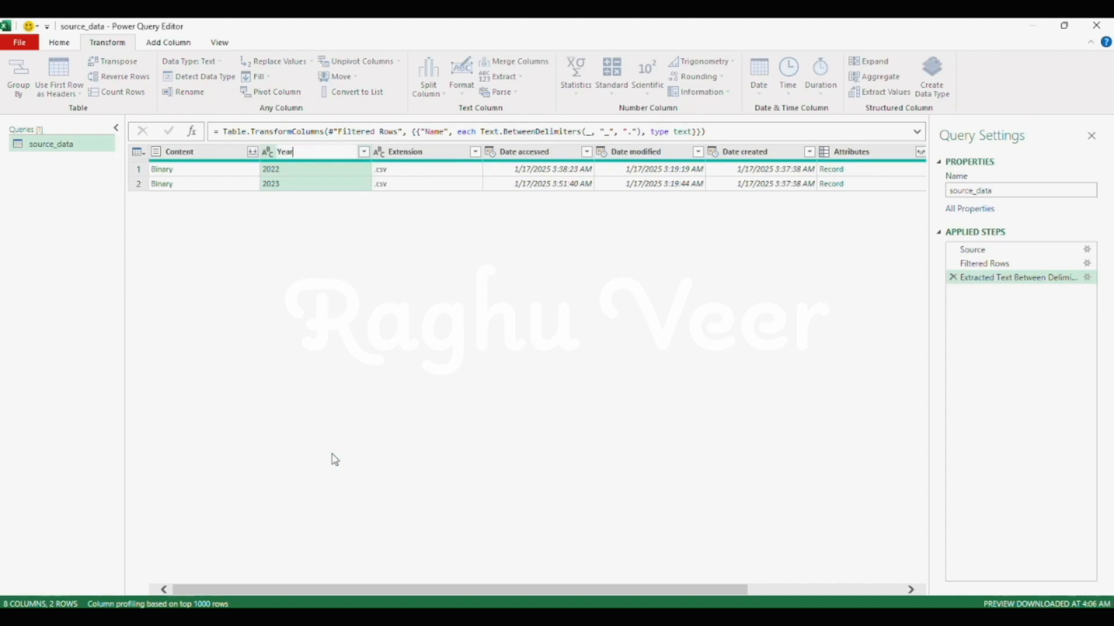
{"action": "key", "text": "Return"}
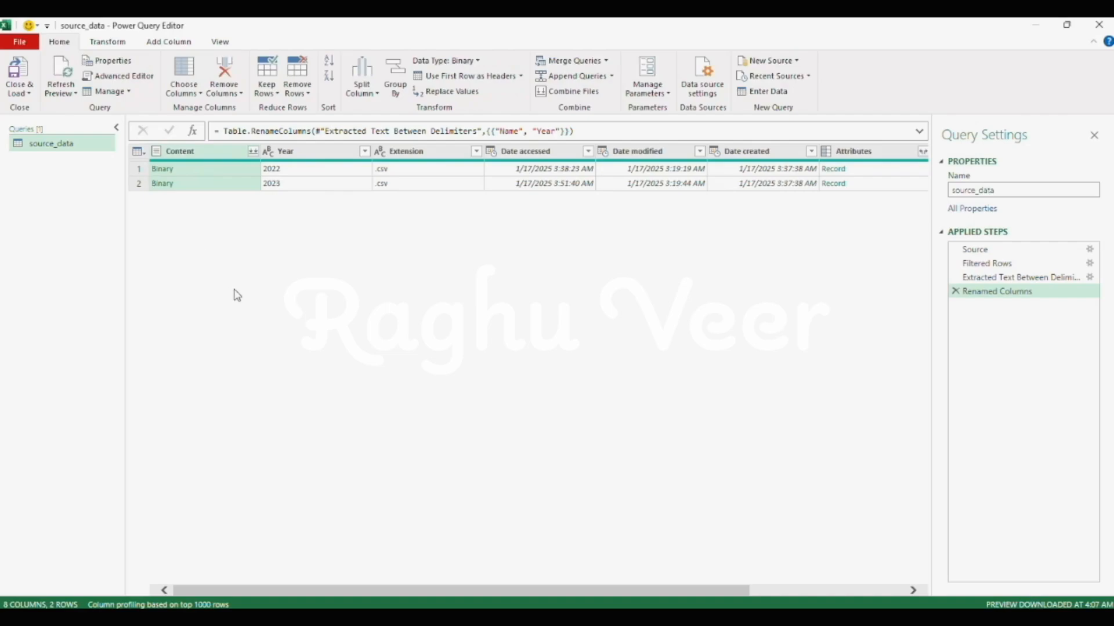
- Add a custom column with the formula Csv.Document([Content]), keeping the column name Custom
{"action": "left_click", "coordinate": [181, 169]}
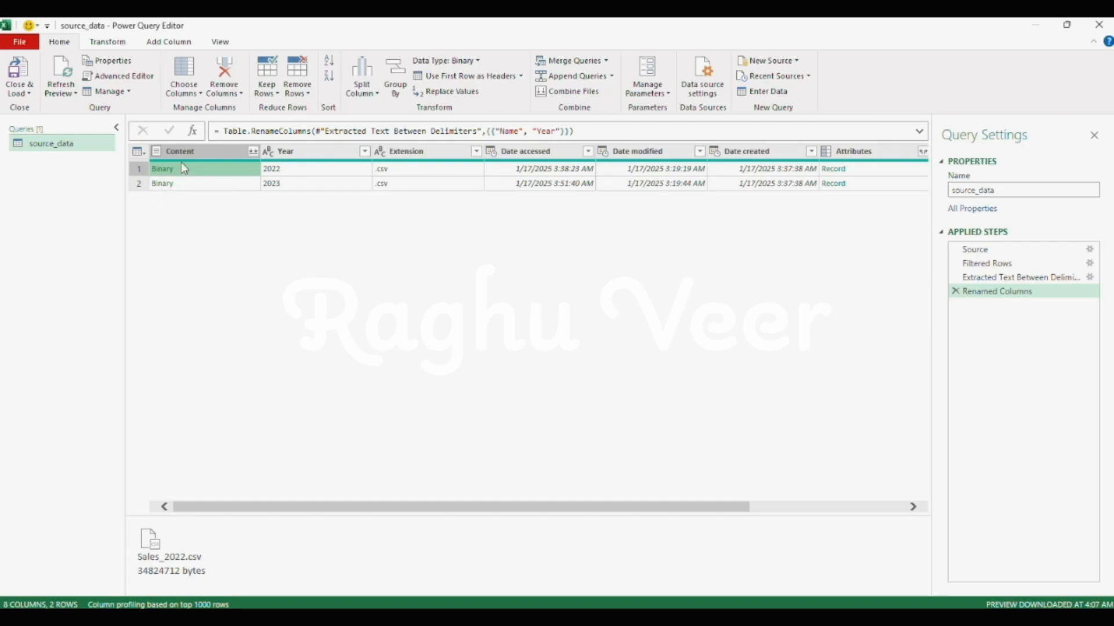
{"action": "left_click", "coordinate": [190, 42]}
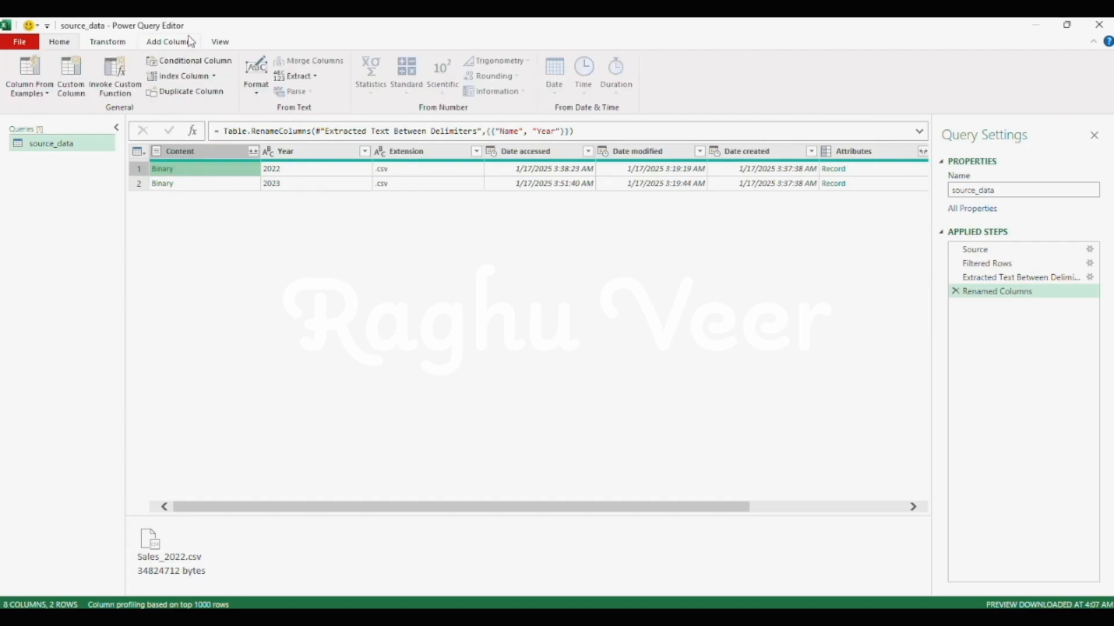
{"action": "left_click", "coordinate": [85, 77]}
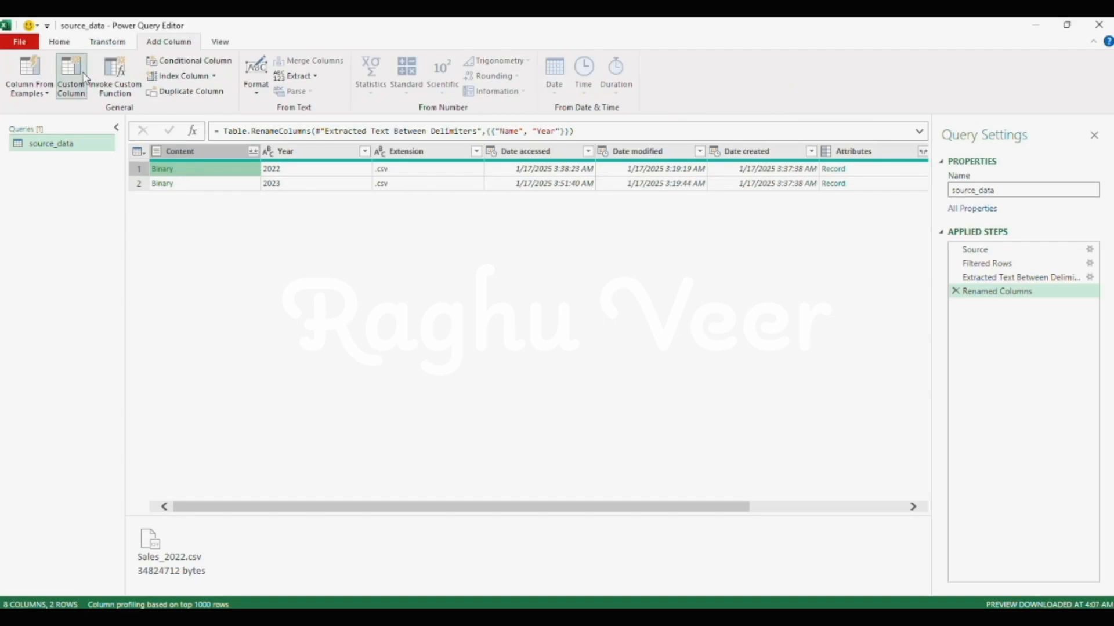
{"action": "left_click", "coordinate": [367, 284]}
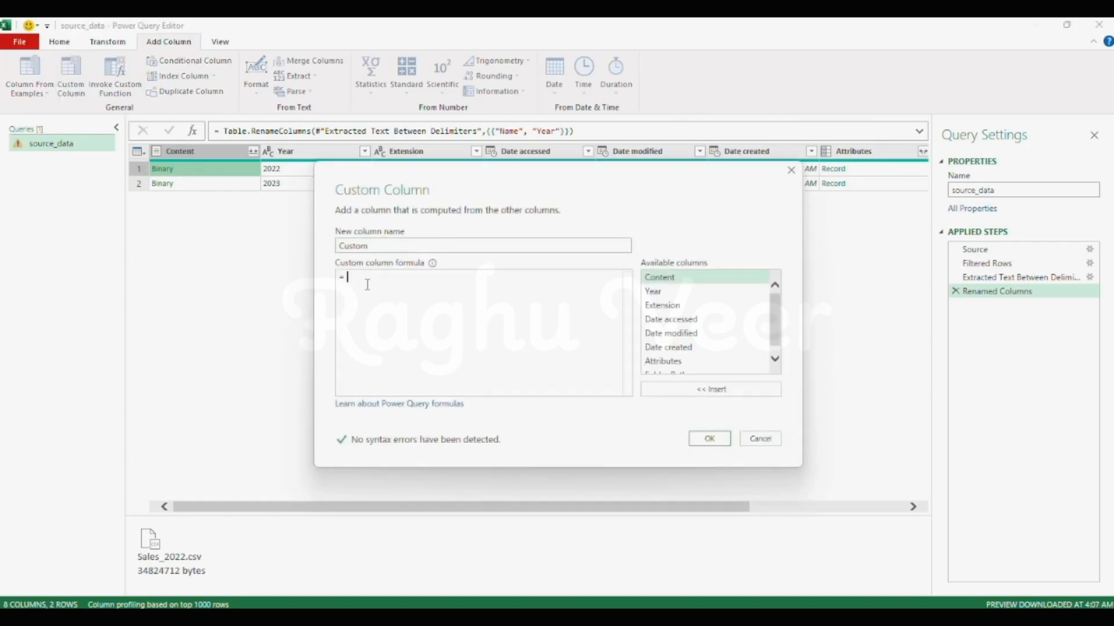
{"action": "type", "text": "Csv.Document("}
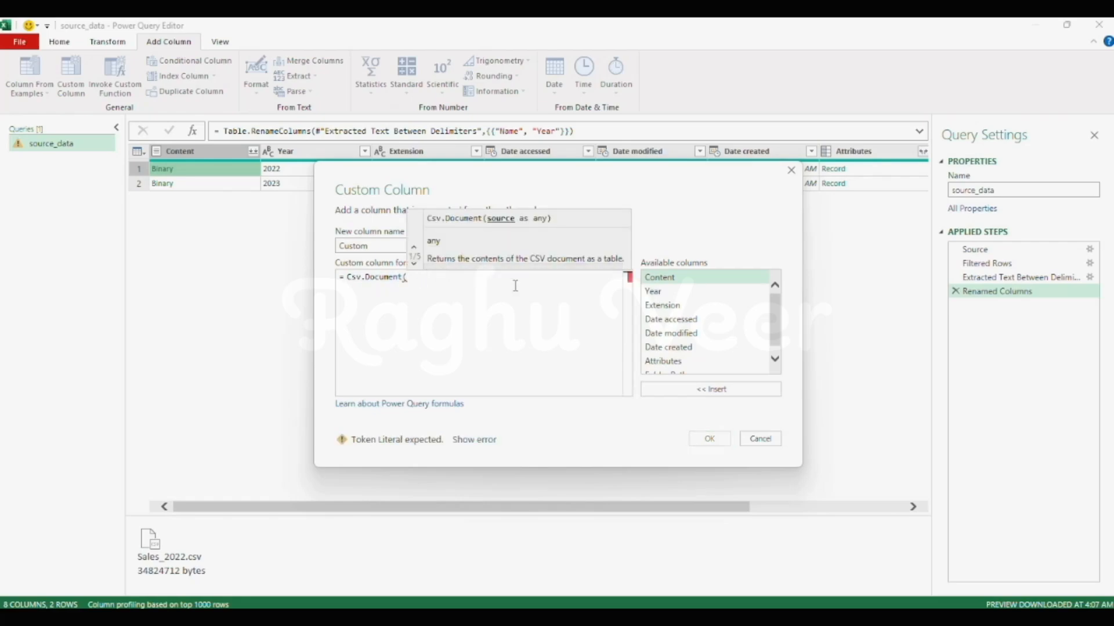
{"action": "left_click", "coordinate": [712, 389]}
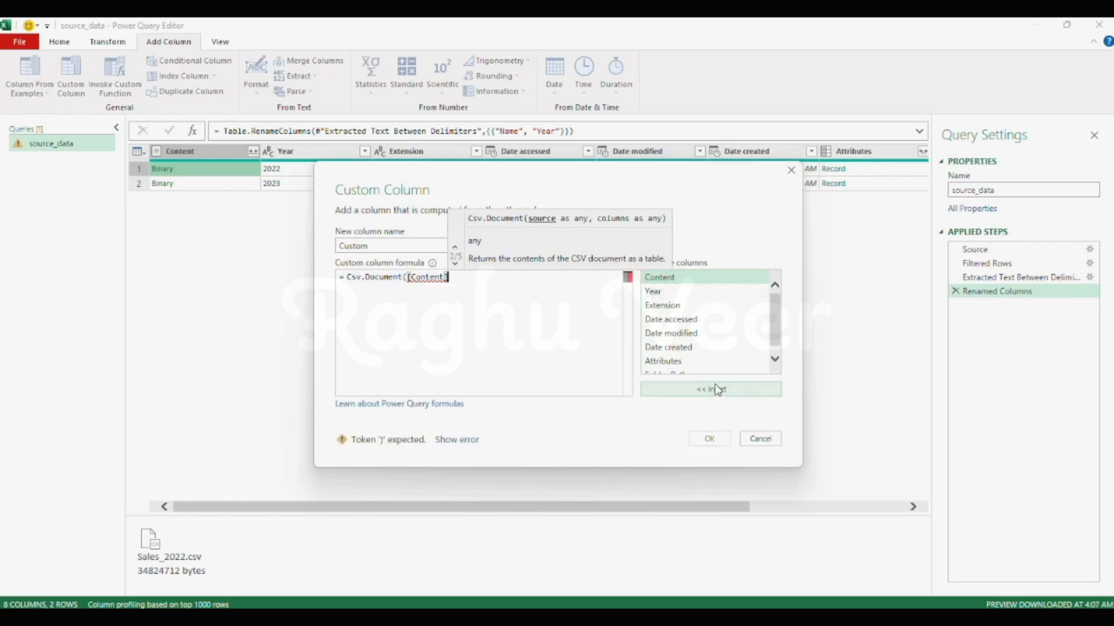
{"action": "type", "text": ")"}
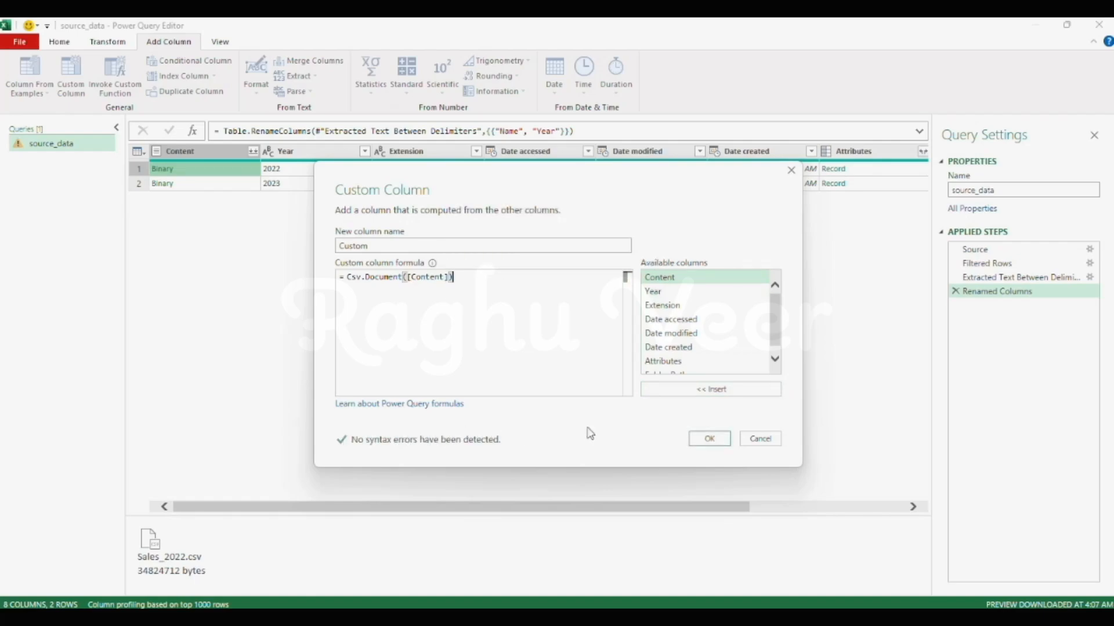
{"action": "left_click", "coordinate": [709, 439]}
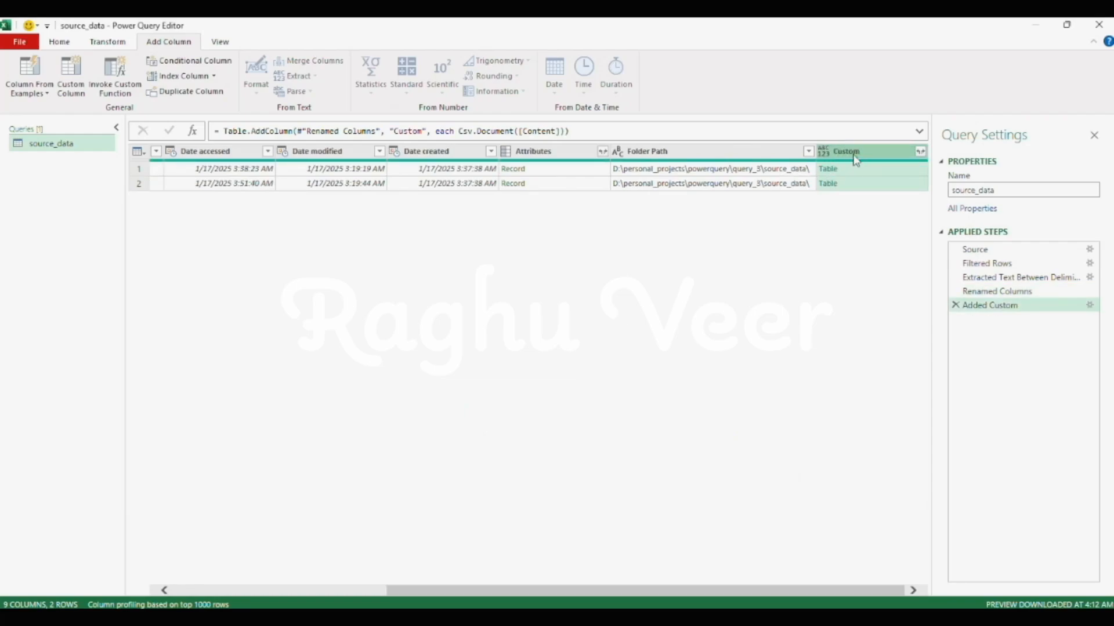
- Remove all columns except Year and Custom from the source_data query
{"action": "left_click", "coordinate": [836, 172]}
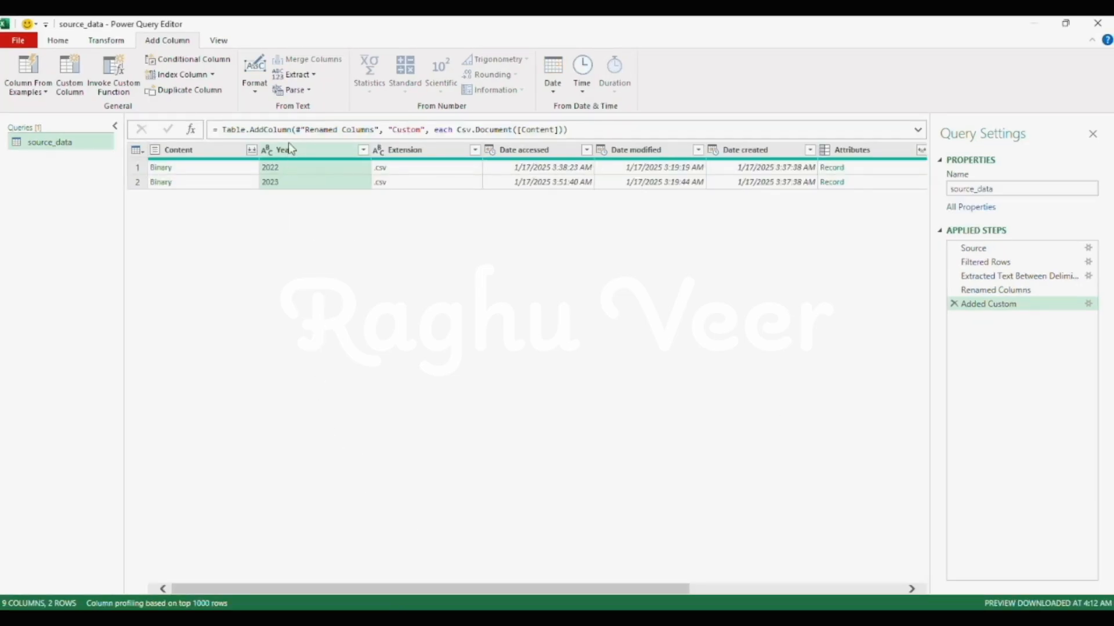
{"action": "left_click_drag", "start_coordinate": [422, 589], "coordinate": [650, 591]}
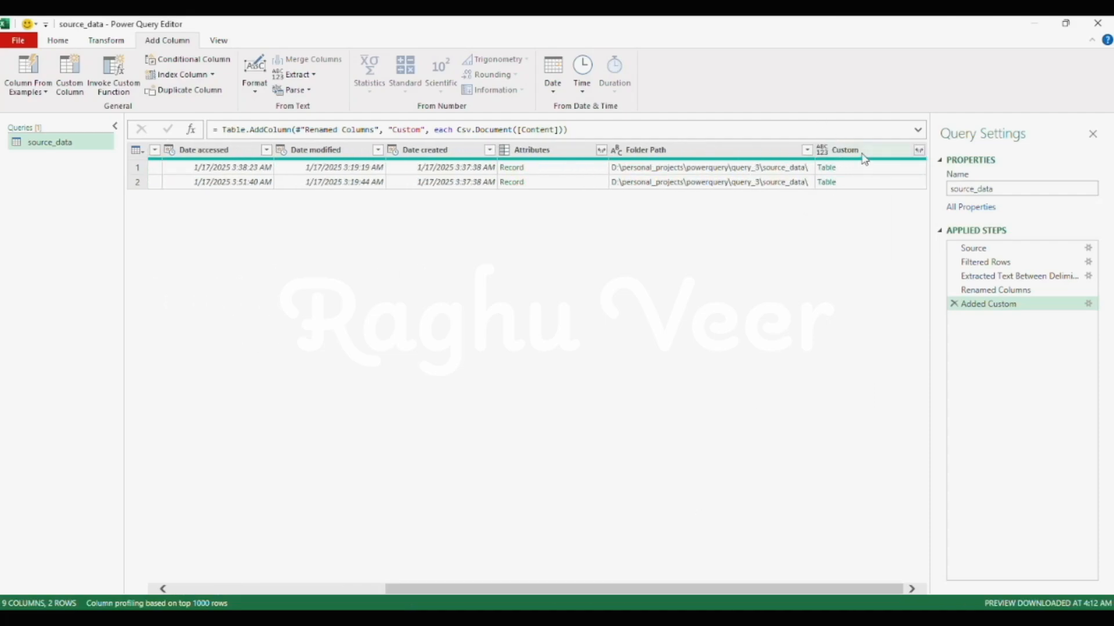
{"action": "left_click", "coordinate": [864, 155]}
{"action": "left_click_drag", "start_coordinate": [581, 590], "coordinate": [659, 594]}
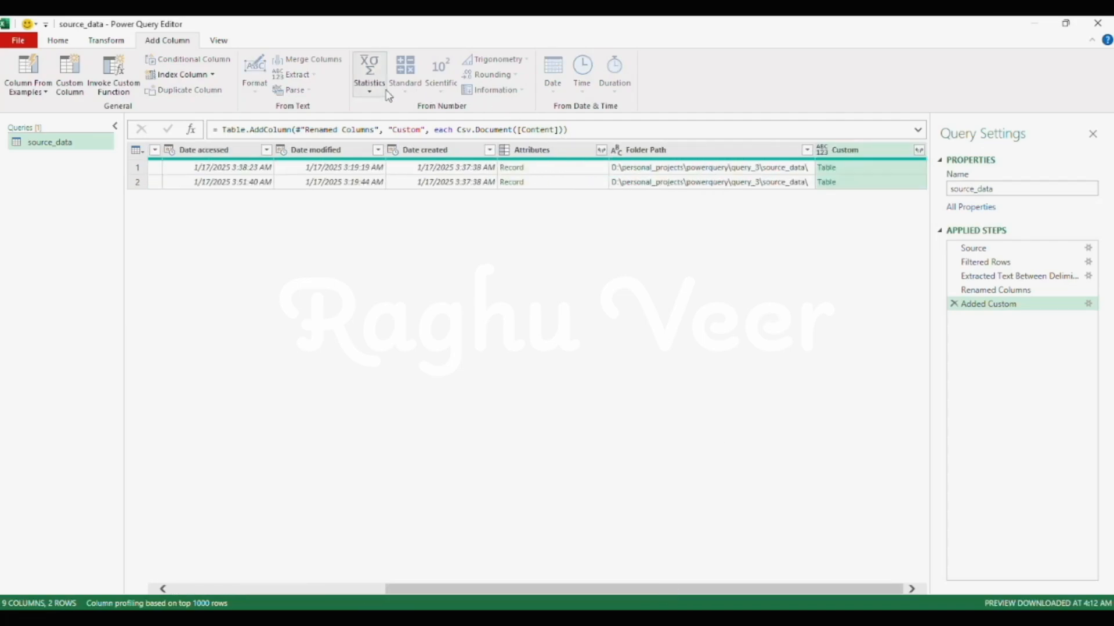
{"action": "left_click", "coordinate": [59, 41]}
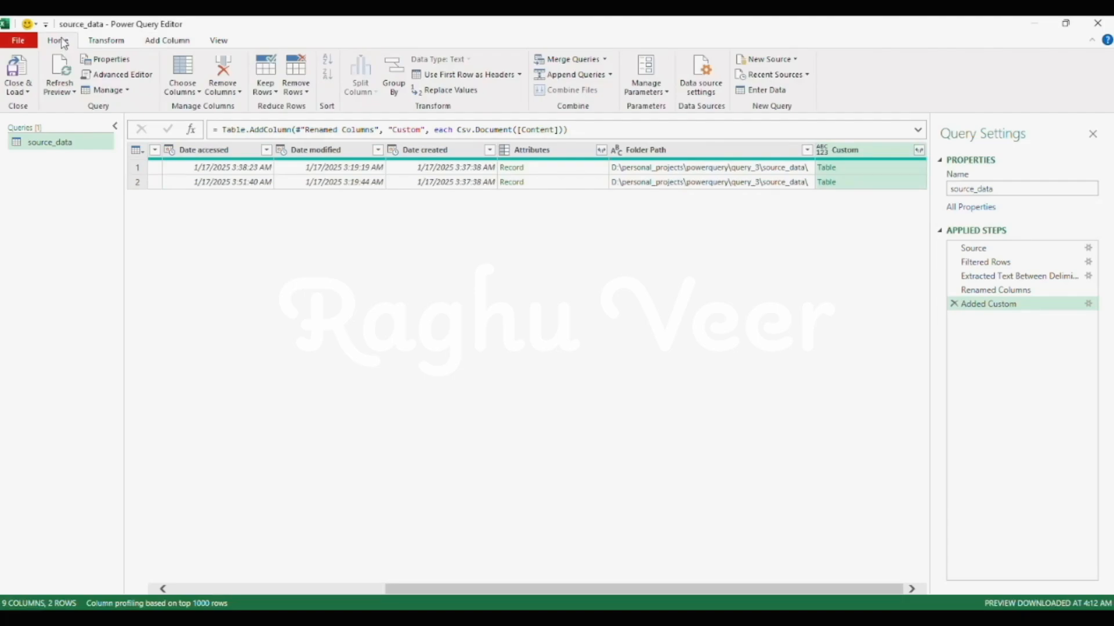
{"action": "left_click", "coordinate": [222, 90]}
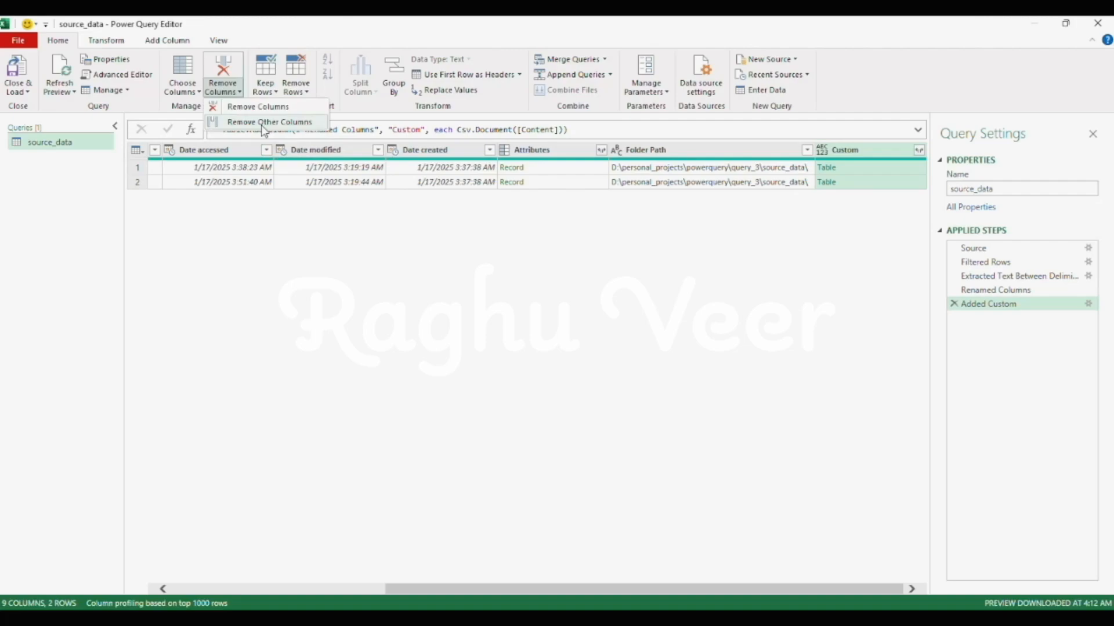
{"action": "left_click", "coordinate": [264, 122]}
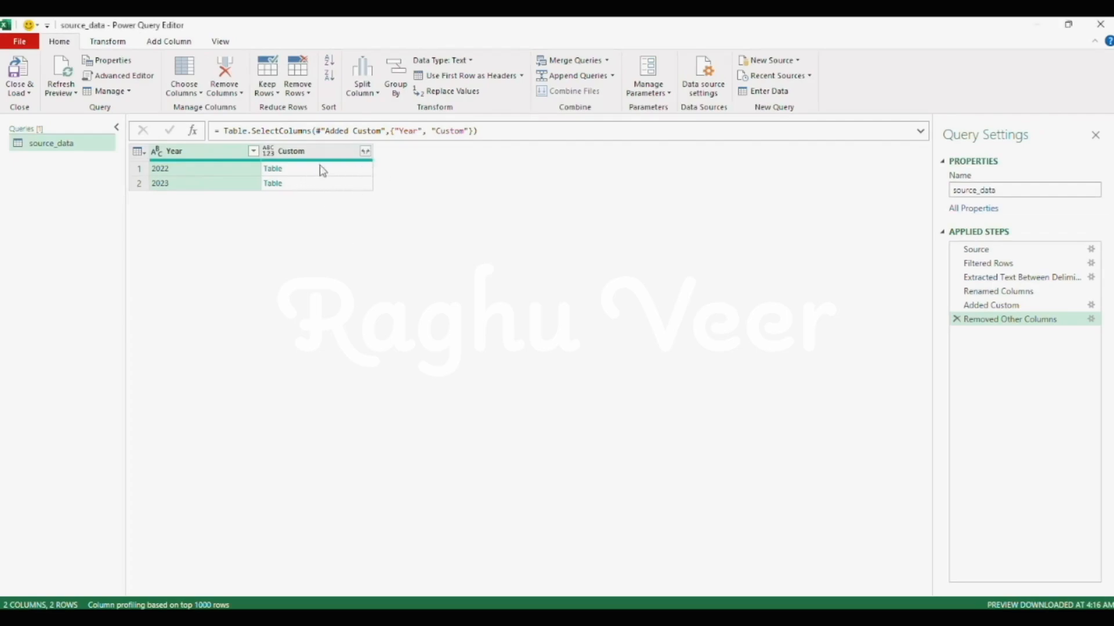
- Expand all columns of the tables in the Custom column without using the original column name as prefix
{"action": "left_click", "coordinate": [365, 152]}
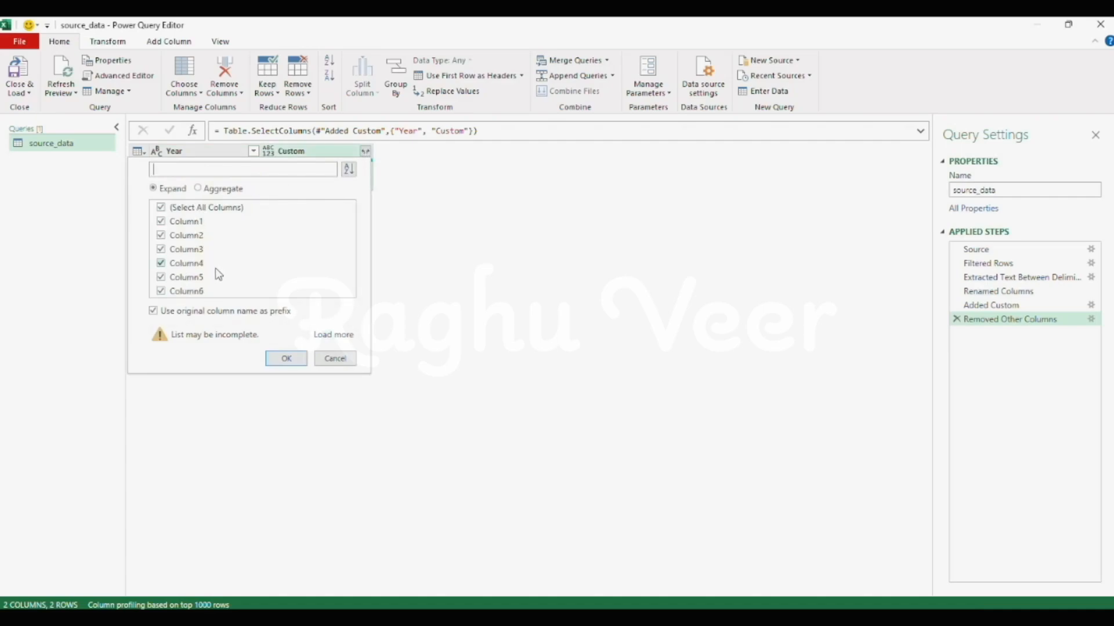
{"action": "left_click", "coordinate": [155, 313]}
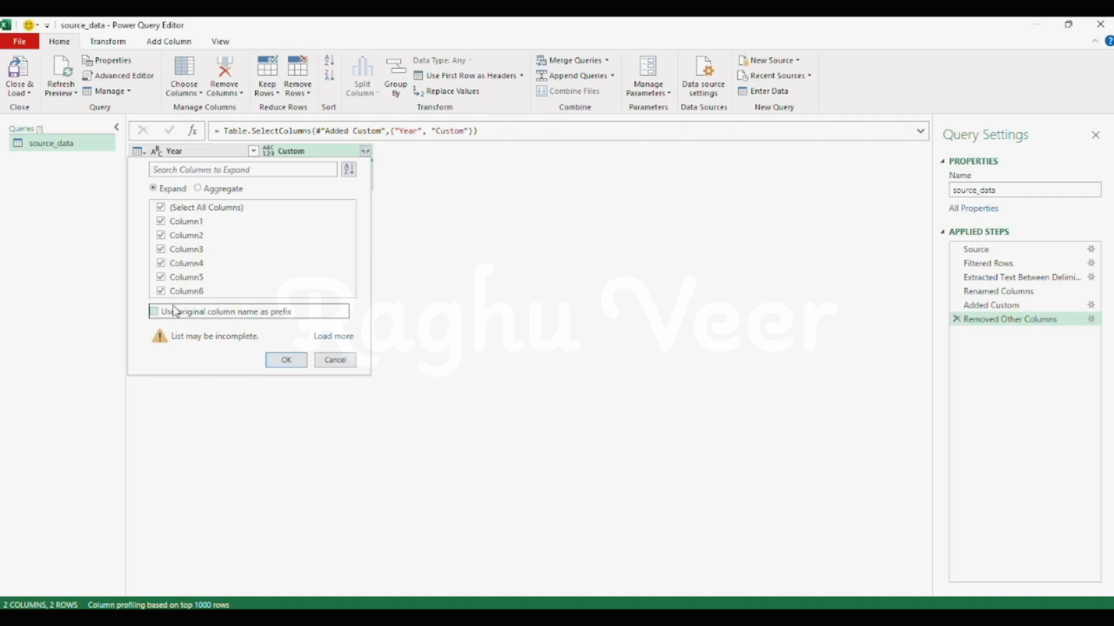
{"action": "left_click", "coordinate": [288, 360]}
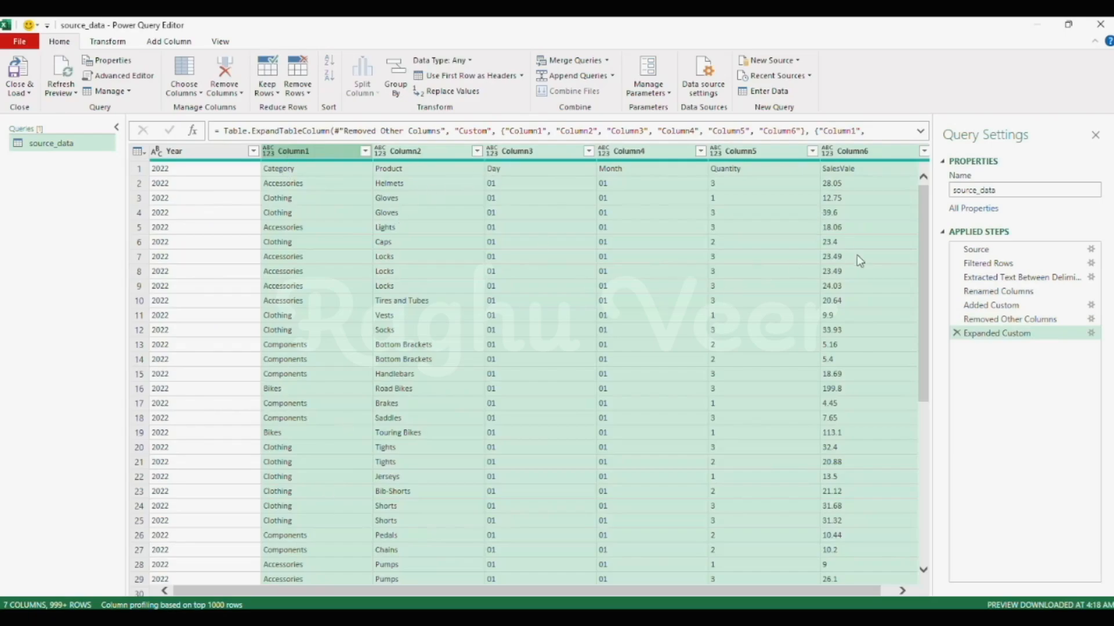
- Promote the first row of the expanded table to column headers and look over the resulting columns
{"action": "left_click", "coordinate": [141, 169]}
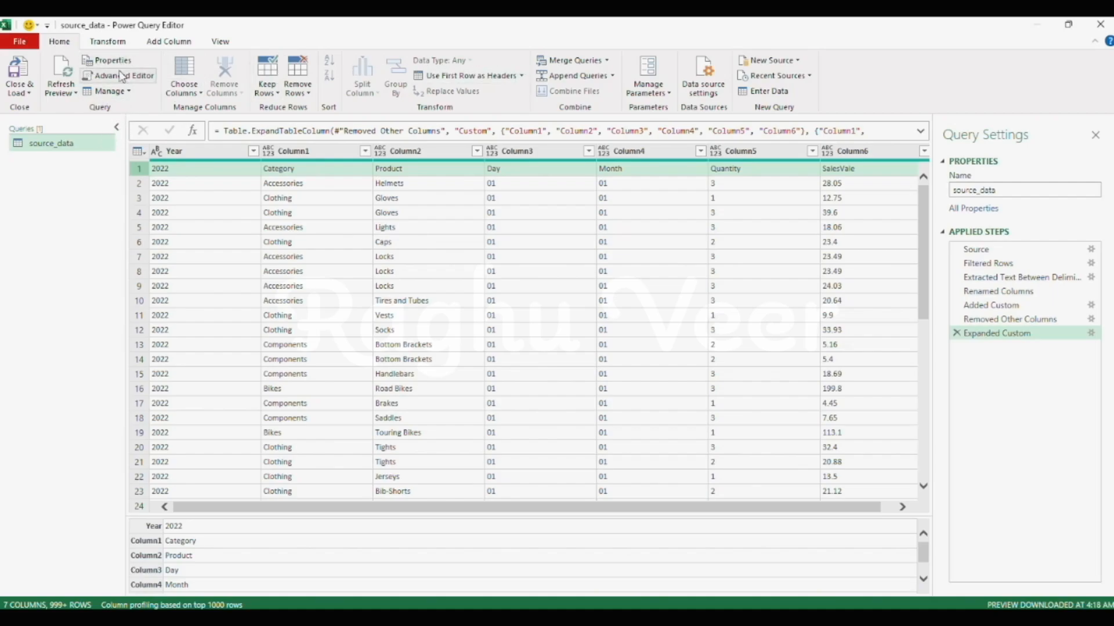
{"action": "left_click", "coordinate": [521, 75]}
{"action": "left_click", "coordinate": [459, 99]}
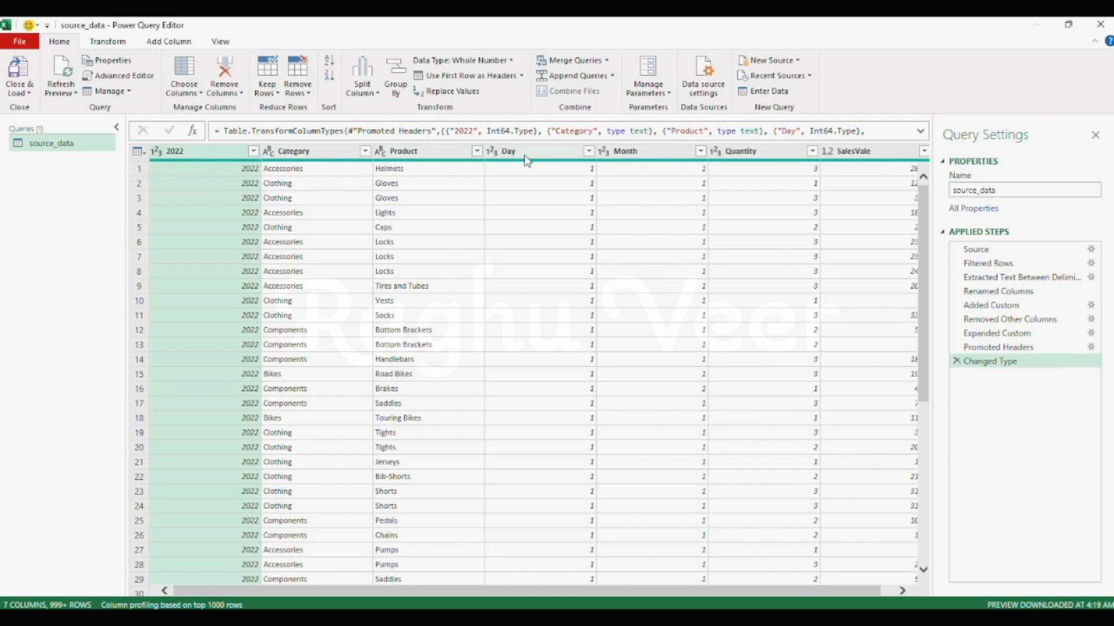
{"action": "mouse_move", "coordinate": [594, 157]}
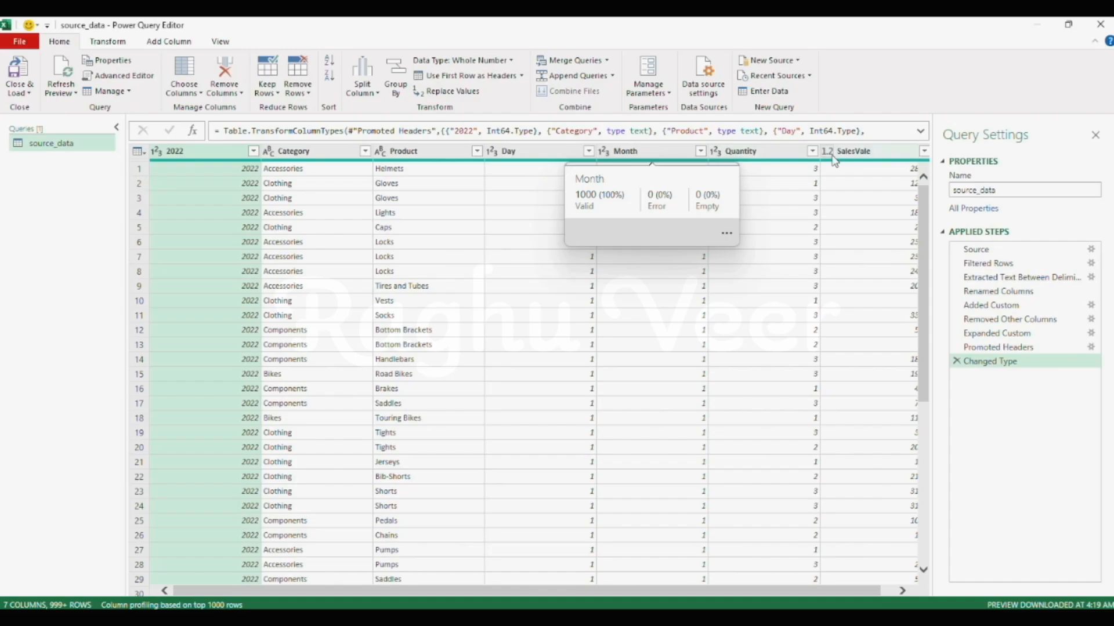
{"action": "left_click_drag", "start_coordinate": [483, 589], "coordinate": [623, 590]}
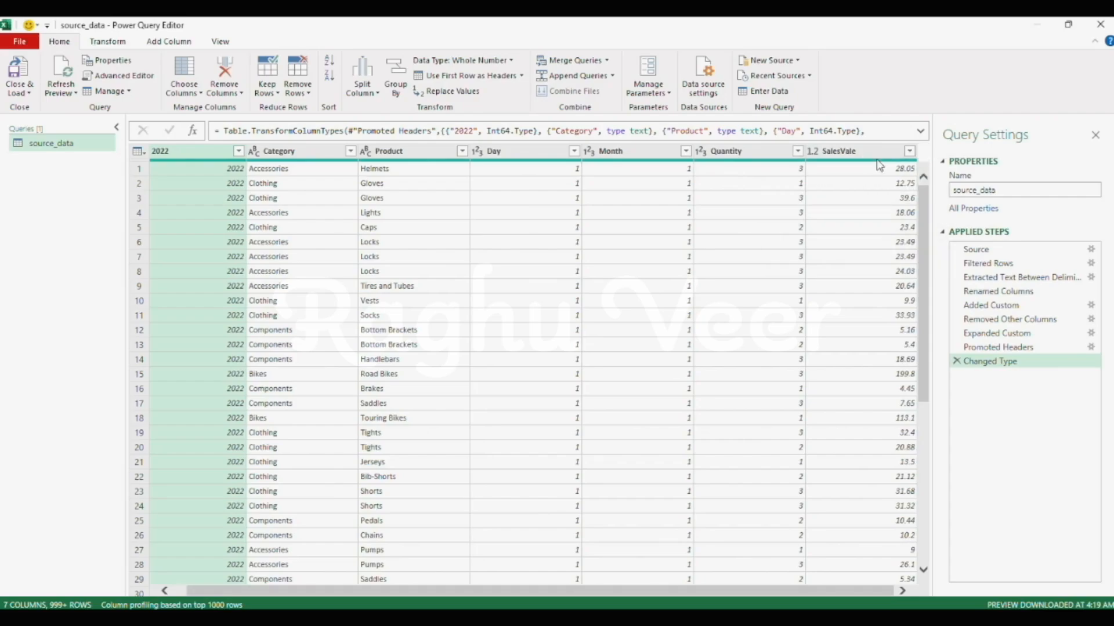
{"action": "mouse_move", "coordinate": [865, 166]}
{"action": "left_click", "coordinate": [540, 242]}
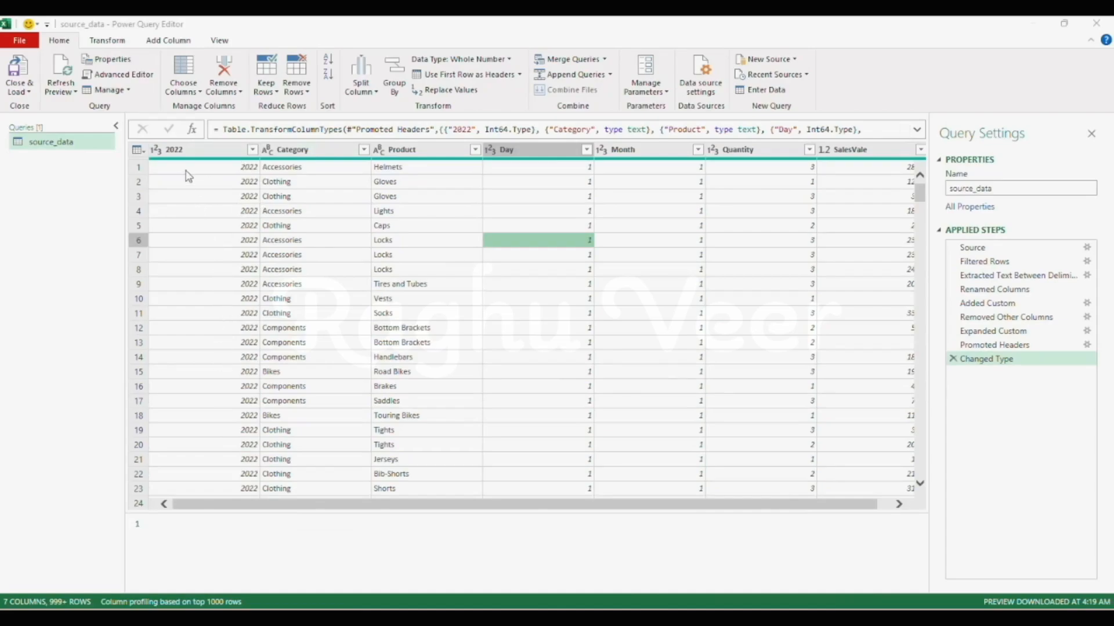
- Load the full value list for the Category column's filter and exclude the repeated header value "Category"
{"action": "left_click", "coordinate": [285, 151]}
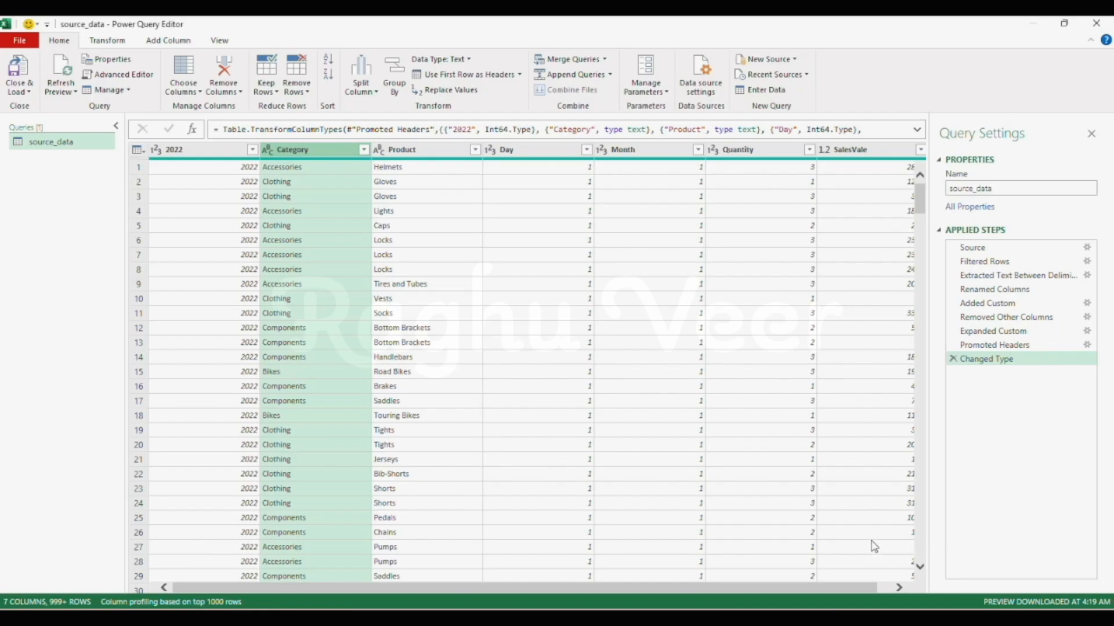
{"action": "left_click", "coordinate": [363, 150]}
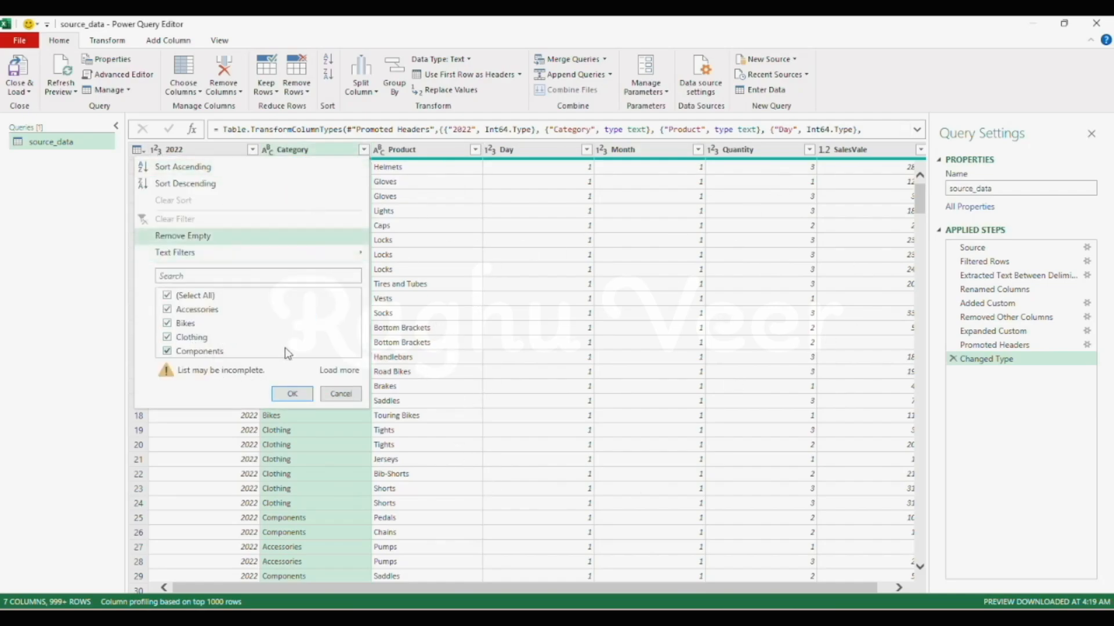
{"action": "left_click", "coordinate": [339, 370]}
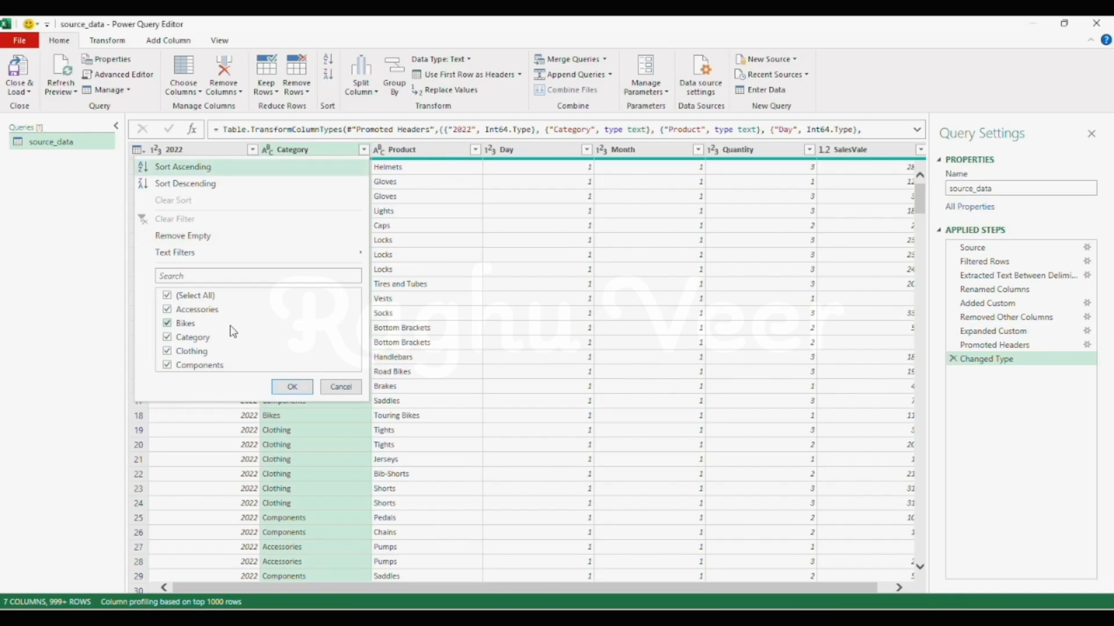
{"action": "left_click", "coordinate": [167, 339]}
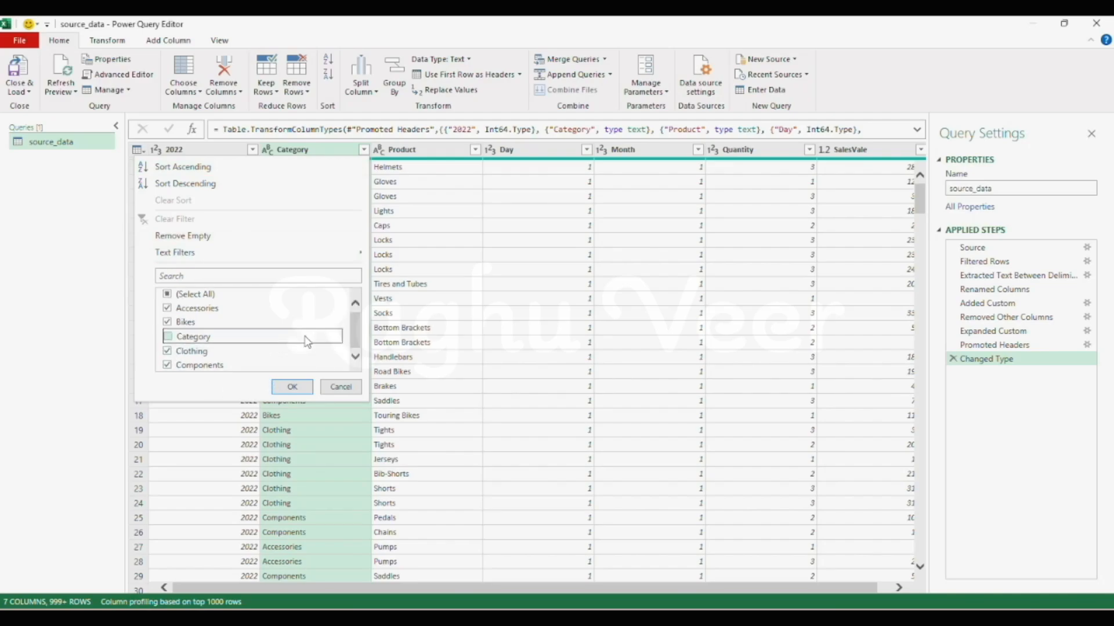
{"action": "left_click", "coordinate": [292, 387]}
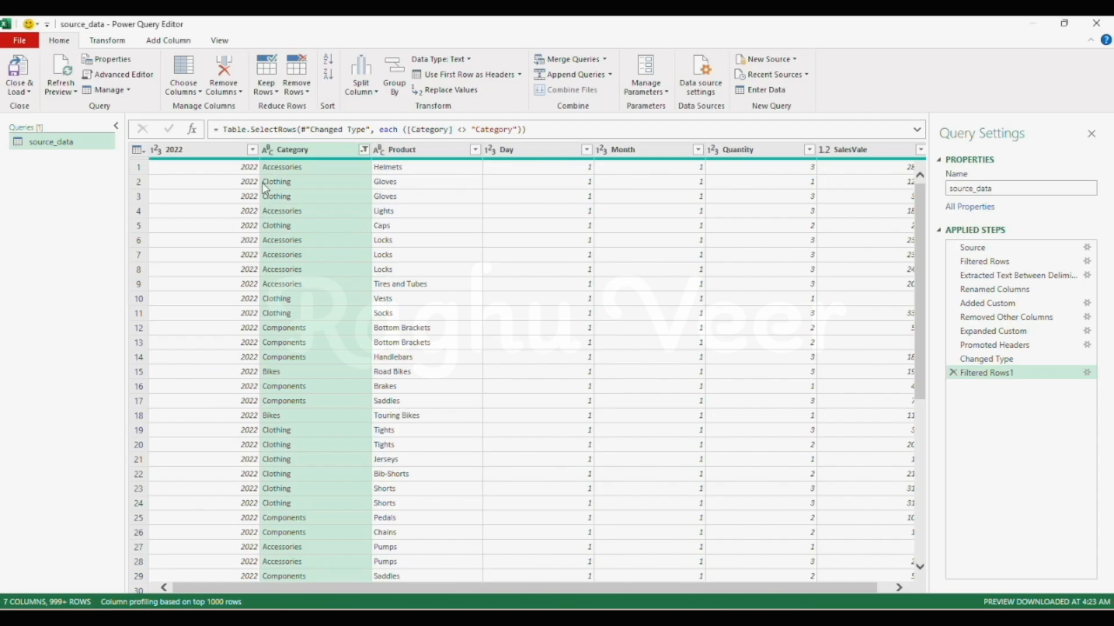
- Load more values in the filter list of the 2022 column to check which years it contains
{"action": "left_click", "coordinate": [251, 150]}
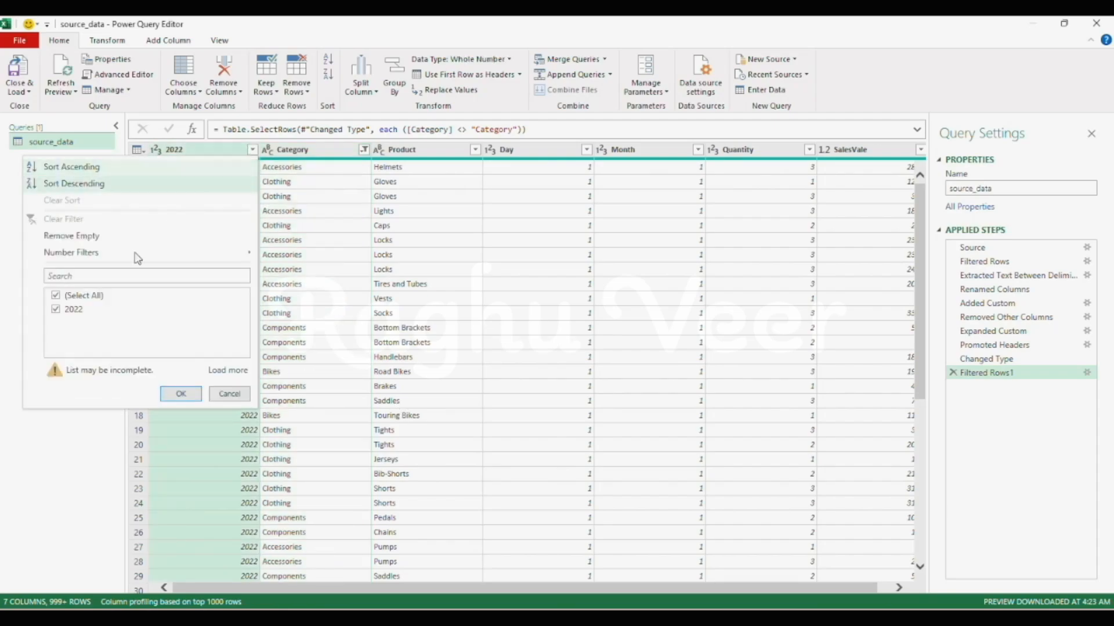
{"action": "left_click", "coordinate": [232, 370]}
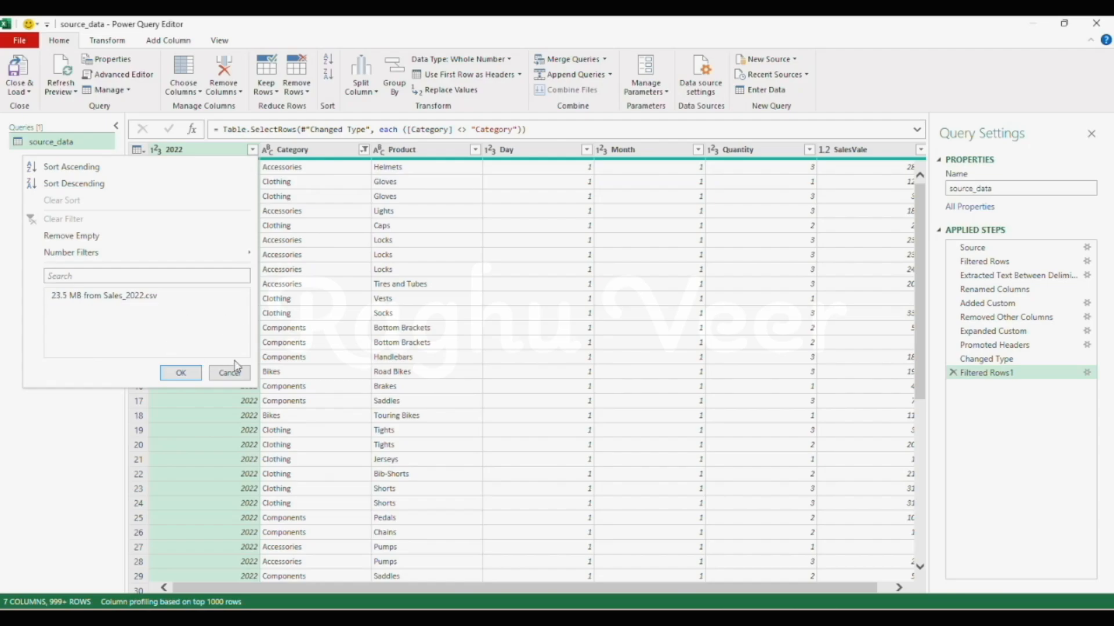
{"action": "left_click", "coordinate": [181, 373]}
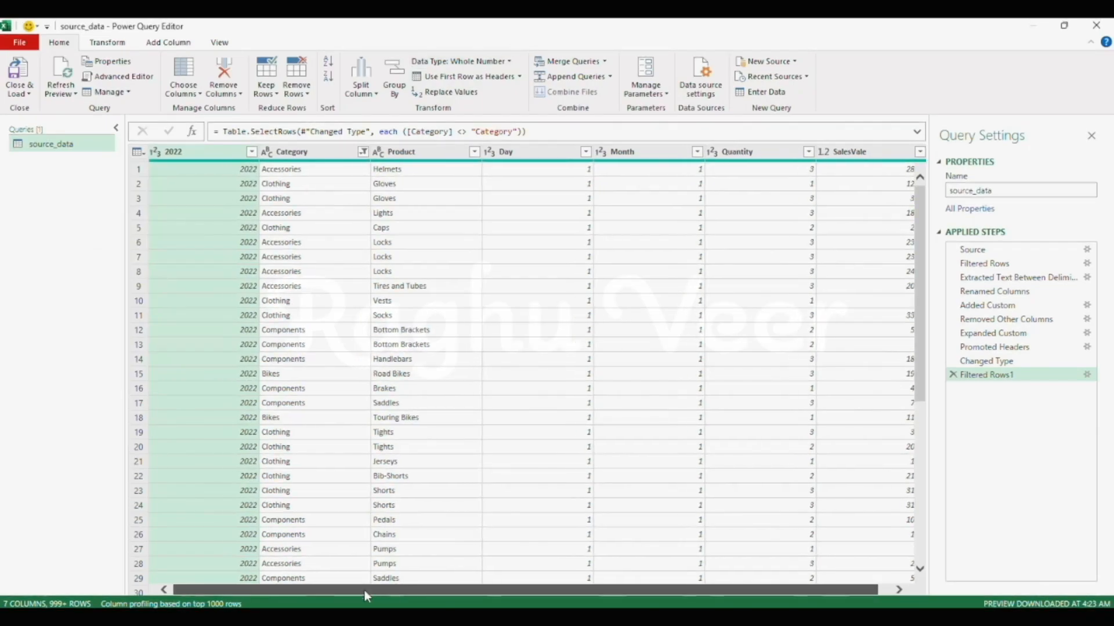
{"action": "left_click", "coordinate": [531, 150]}
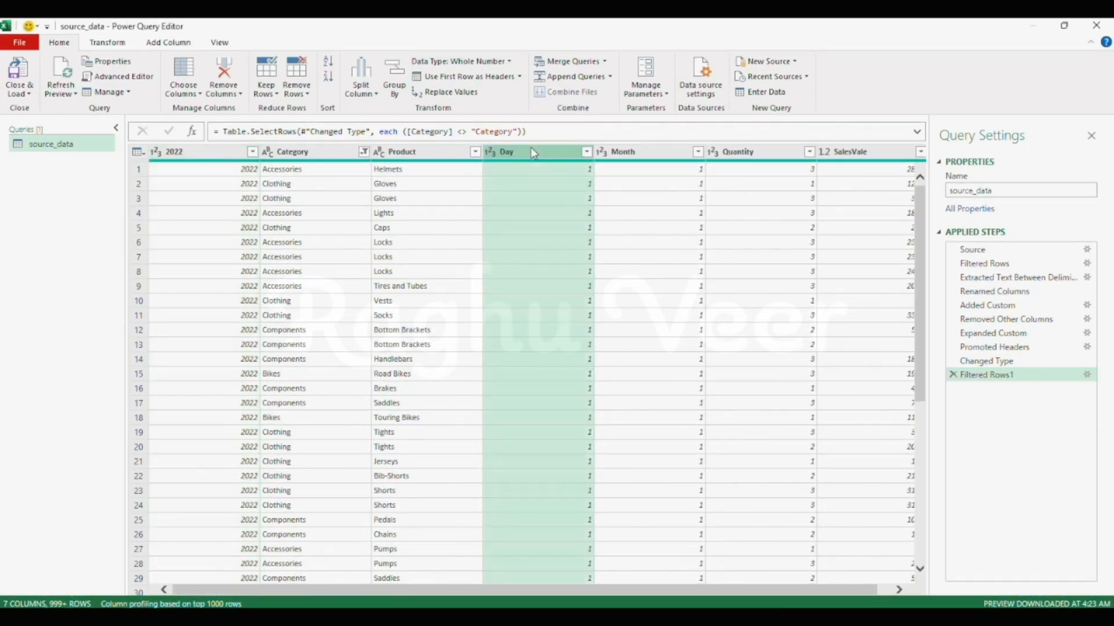
{"action": "left_click", "coordinate": [644, 154]}
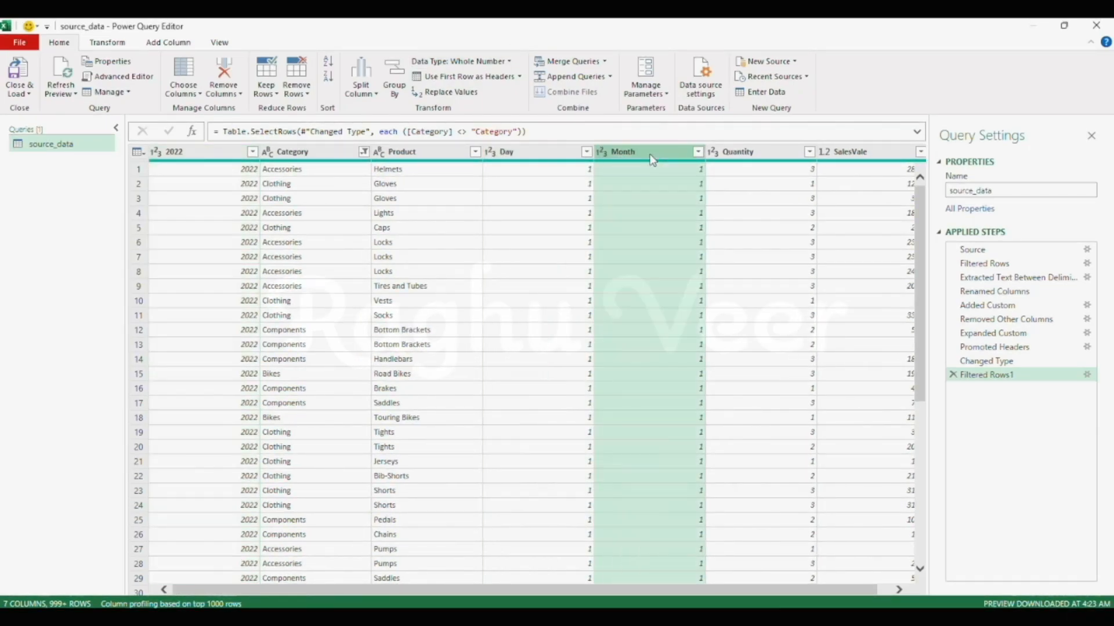
{"action": "left_click", "coordinate": [222, 152]}
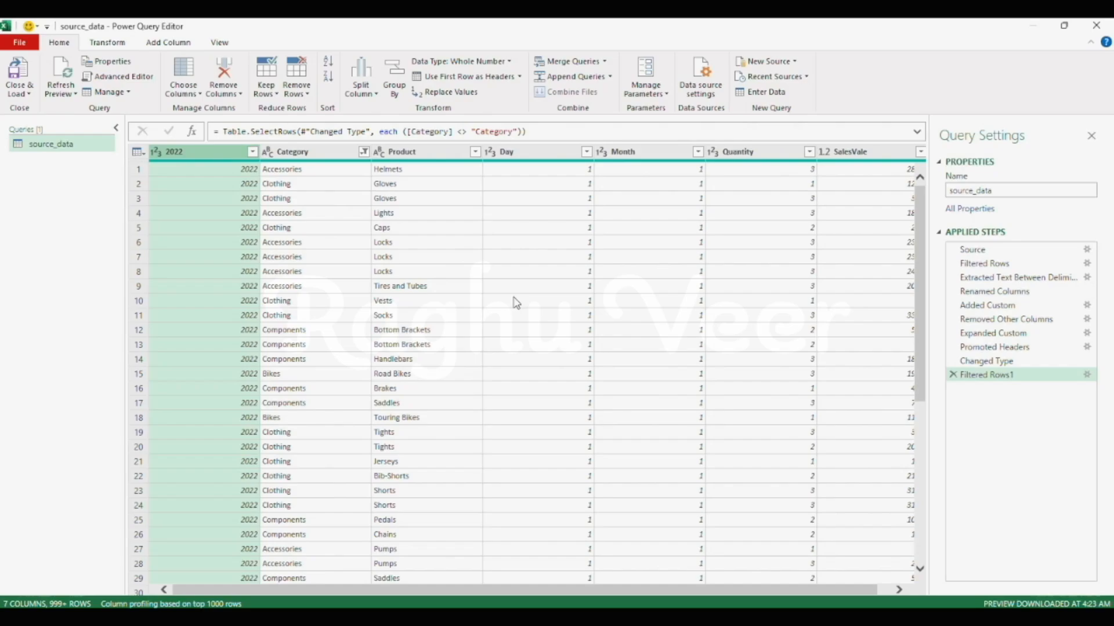
- Check the current workbook's locale in the regional settings of the query options
{"action": "left_click", "coordinate": [23, 43]}
{"action": "mouse_move", "coordinate": [56, 170]}
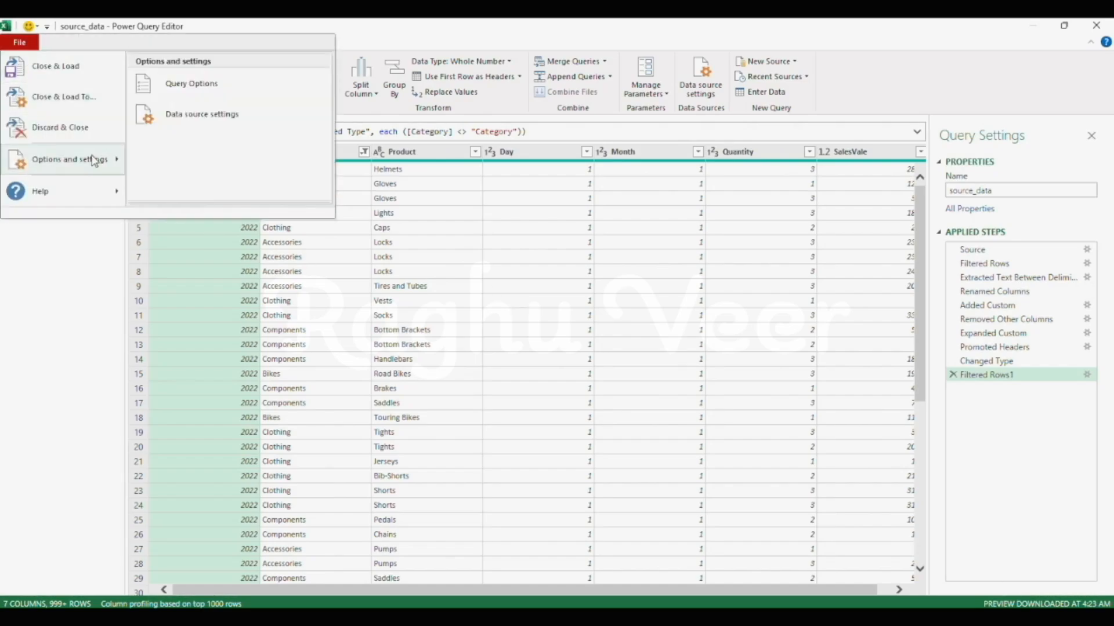
{"action": "left_click", "coordinate": [209, 91]}
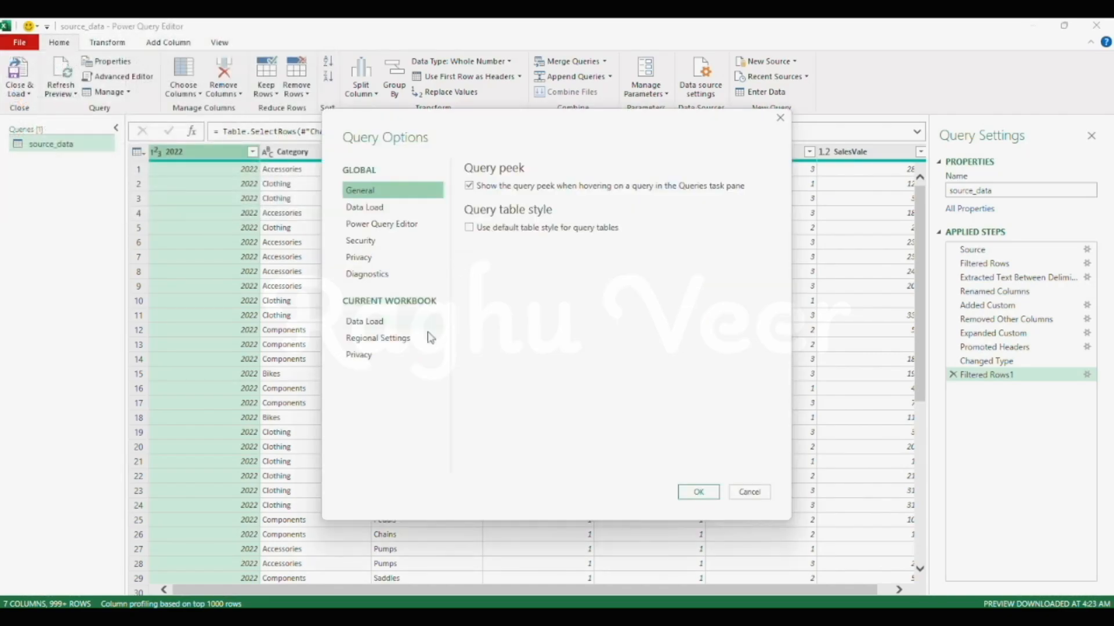
{"action": "left_click", "coordinate": [390, 344]}
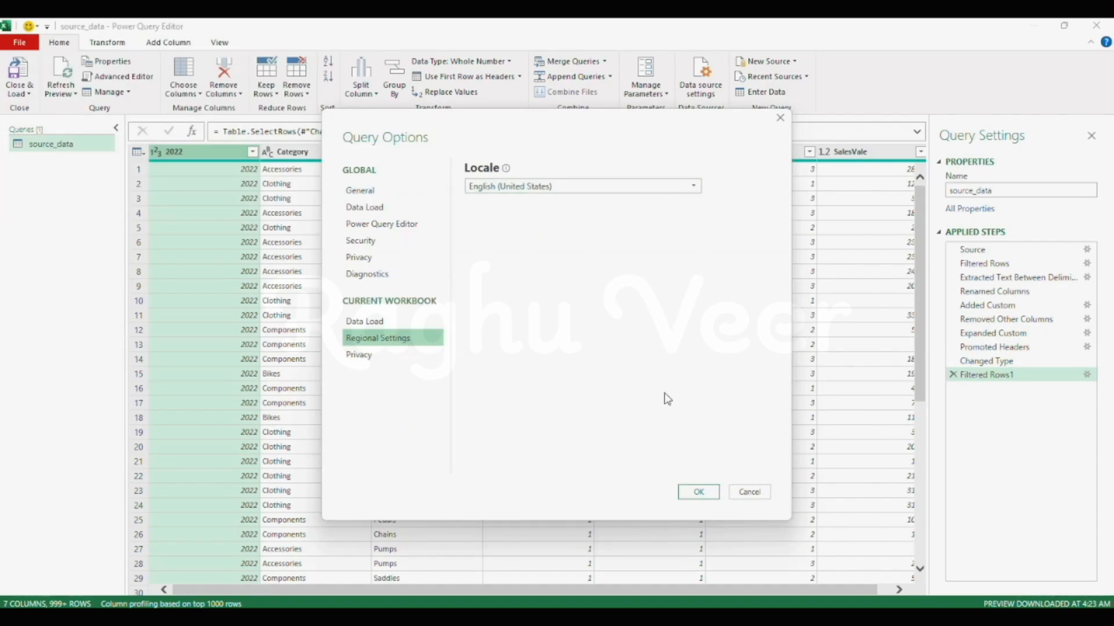
{"action": "left_click", "coordinate": [700, 493]}
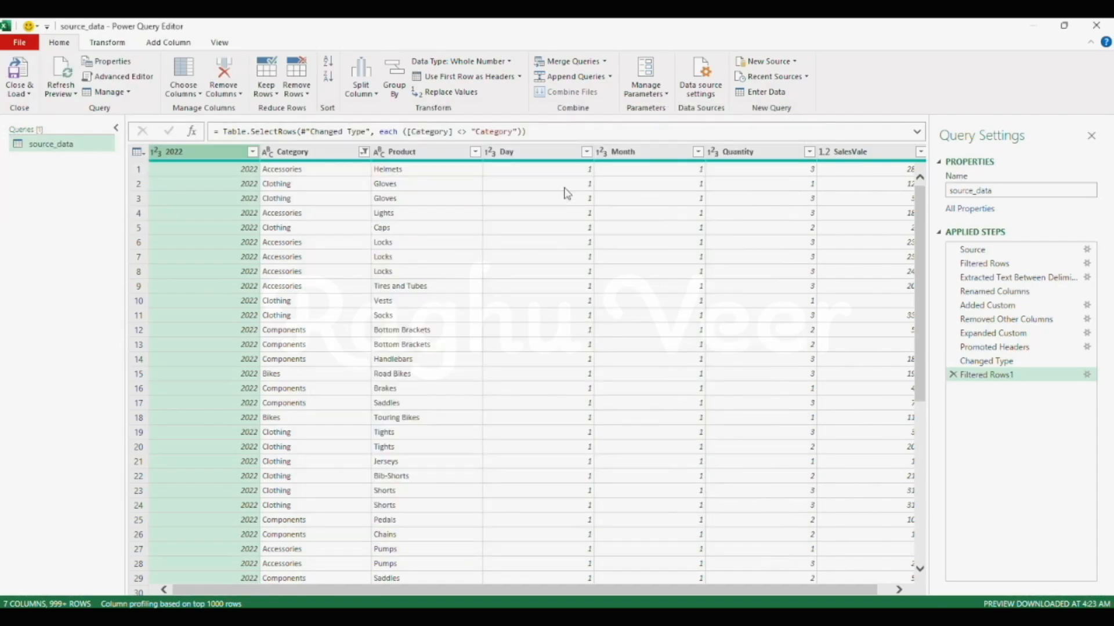
- Set up a merge of the Month, Day and 2022 columns, in that order, with a custom "-" separator
{"action": "left_click", "coordinate": [635, 151]}
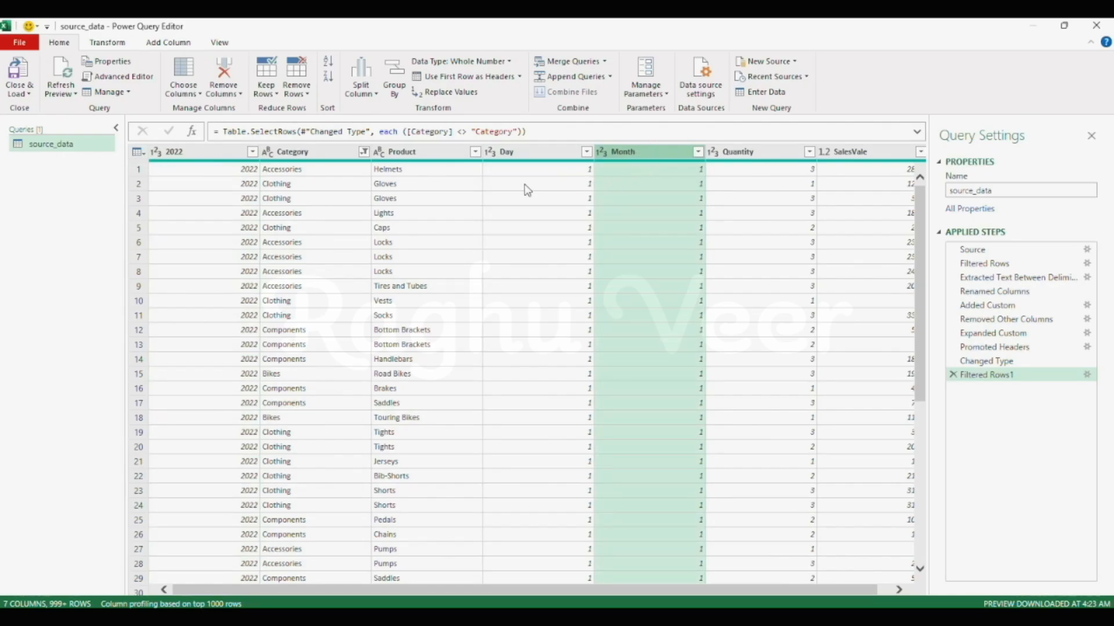
{"action": "left_click", "coordinate": [522, 156], "text": "ctrl"}
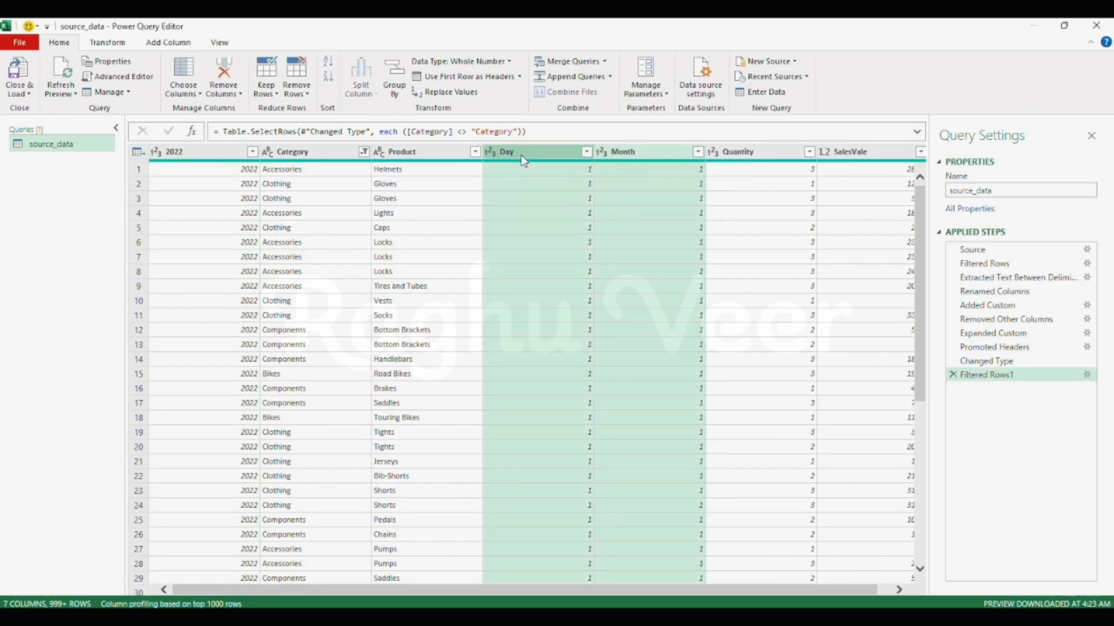
{"action": "left_click", "coordinate": [210, 154], "text": "ctrl"}
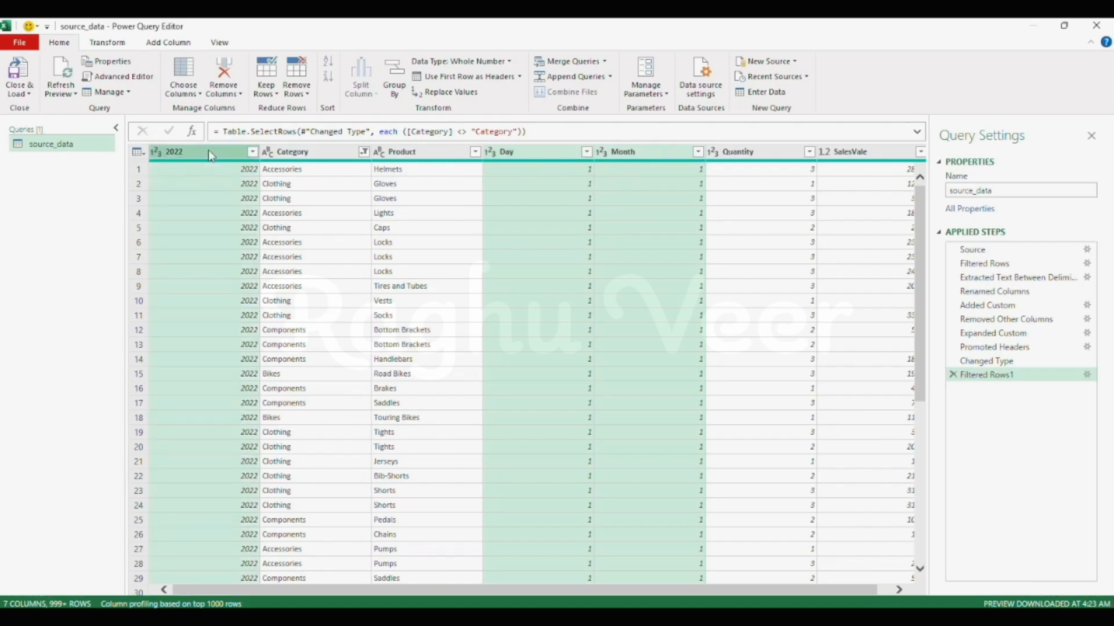
{"action": "left_click", "coordinate": [120, 46]}
{"action": "left_click", "coordinate": [543, 62]}
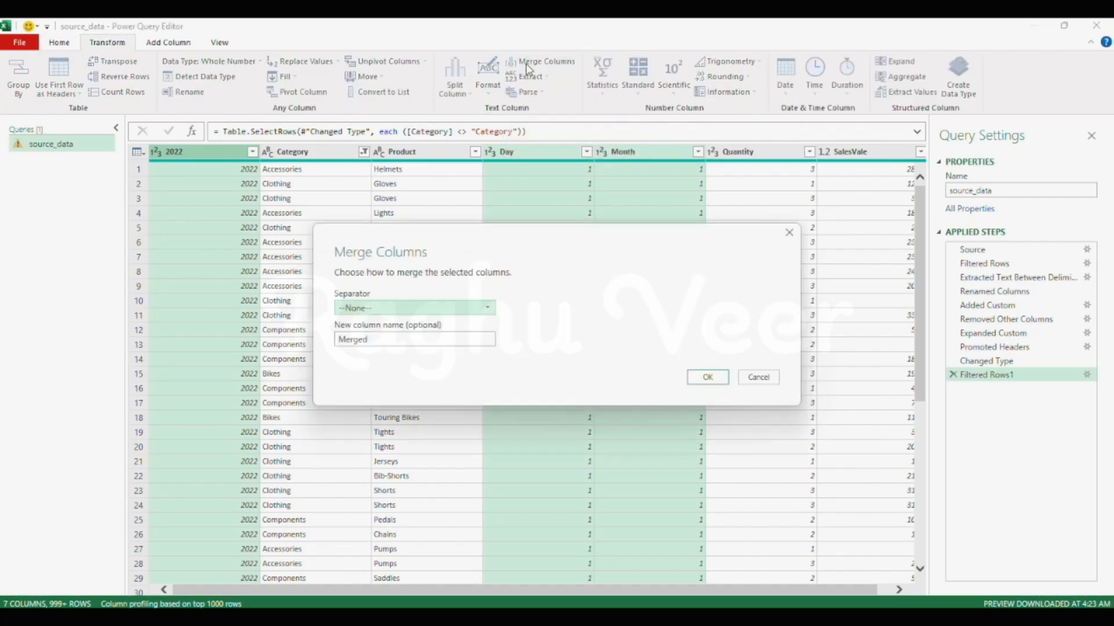
{"action": "left_click", "coordinate": [409, 308]}
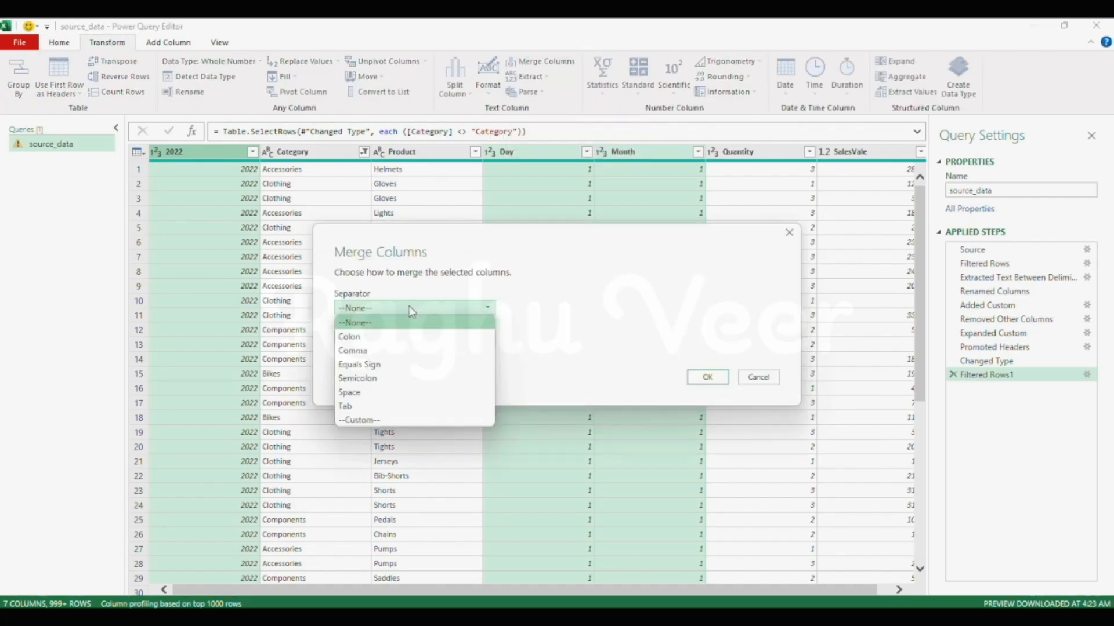
{"action": "left_click", "coordinate": [366, 421]}
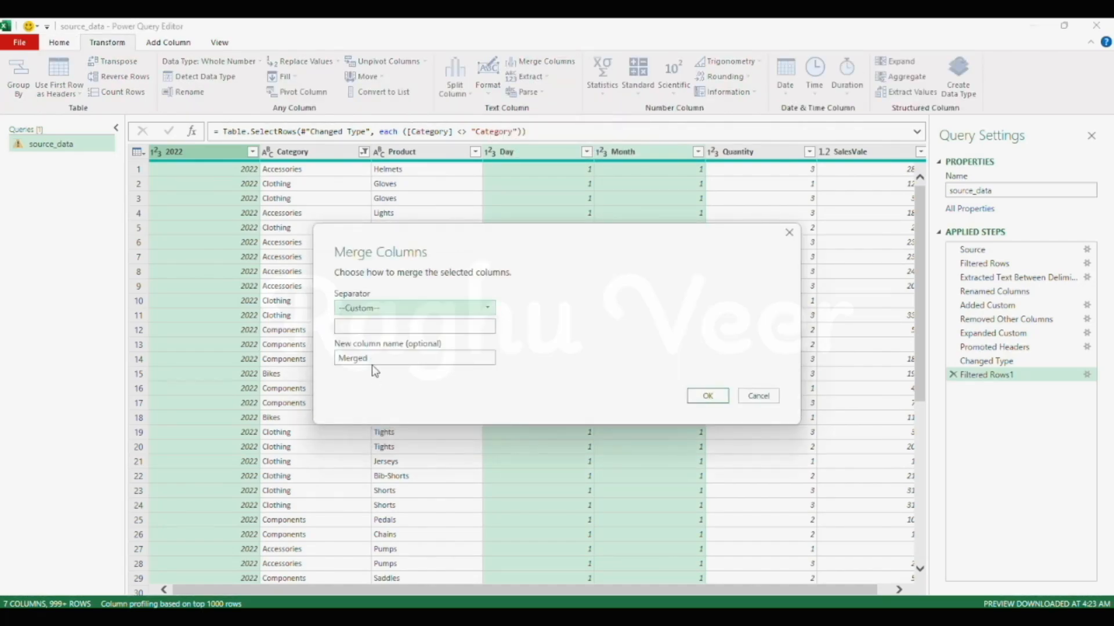
{"action": "left_click", "coordinate": [375, 326]}
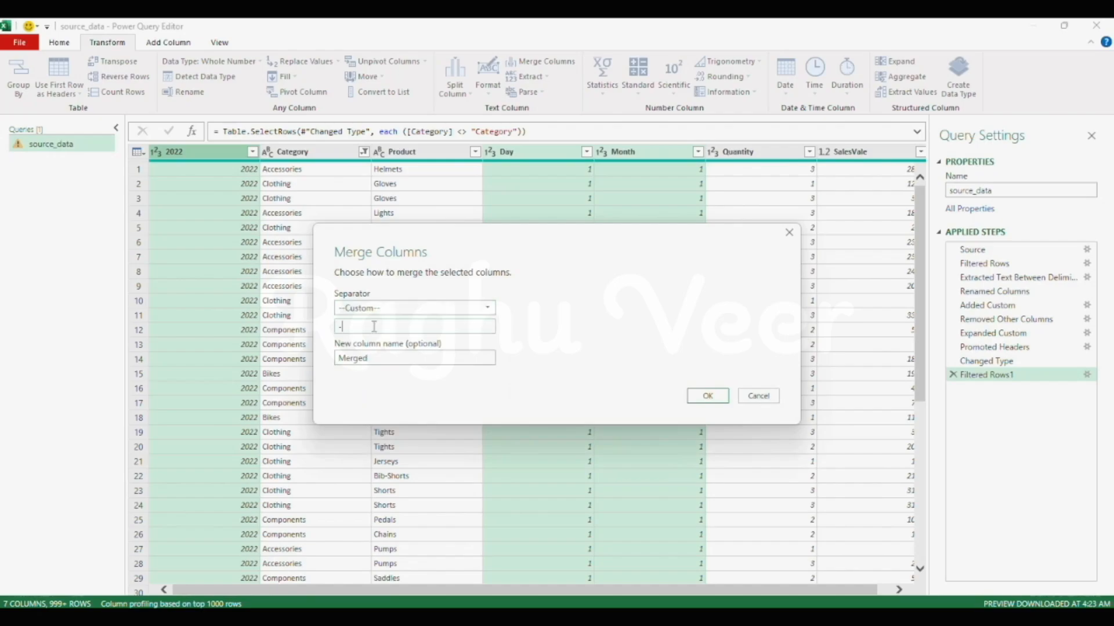
{"action": "type", "text": "-"}
- Complete the column merge with Date as the new column name and change that column's data type to Date
{"action": "left_click", "coordinate": [388, 363]}
{"action": "key", "text": "ctrl+a"}
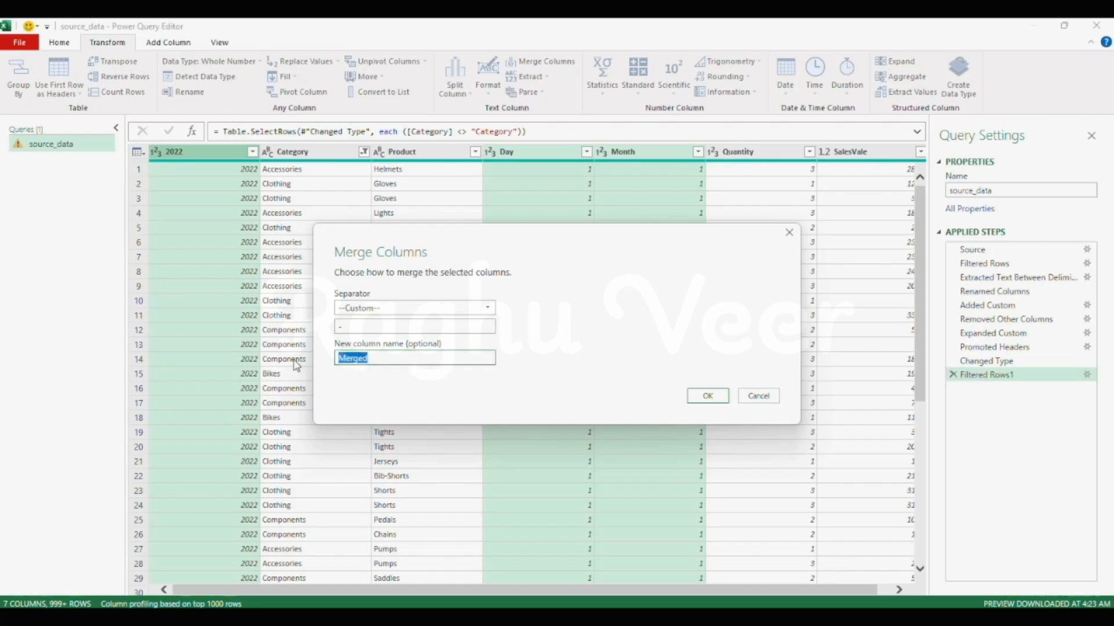
{"action": "type", "text": "Date"}
{"action": "left_click", "coordinate": [708, 396]}
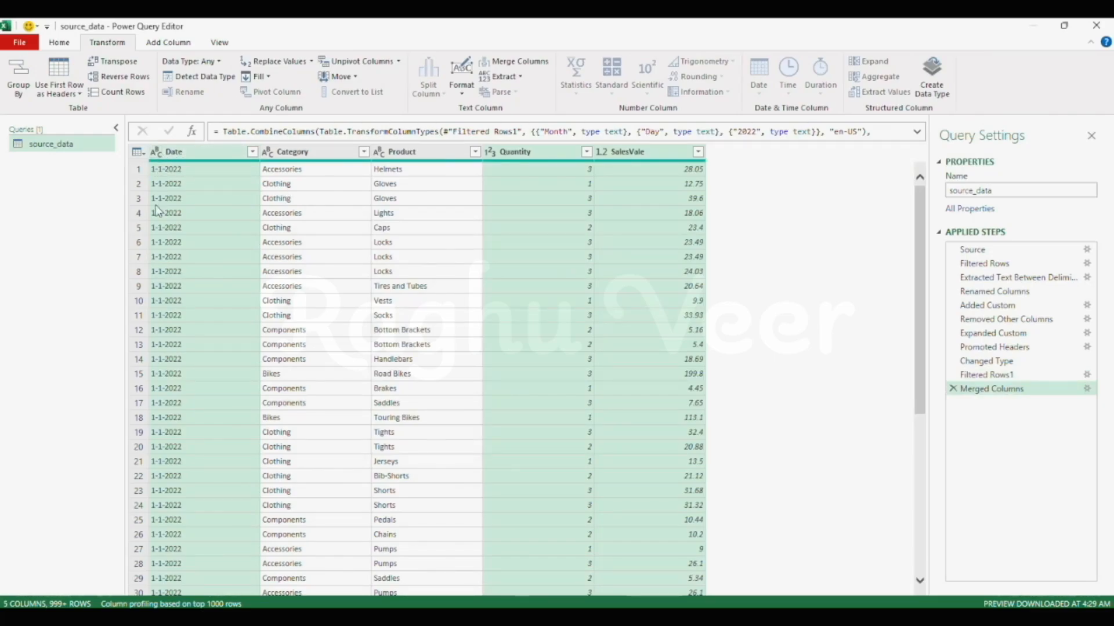
{"action": "left_click", "coordinate": [155, 153]}
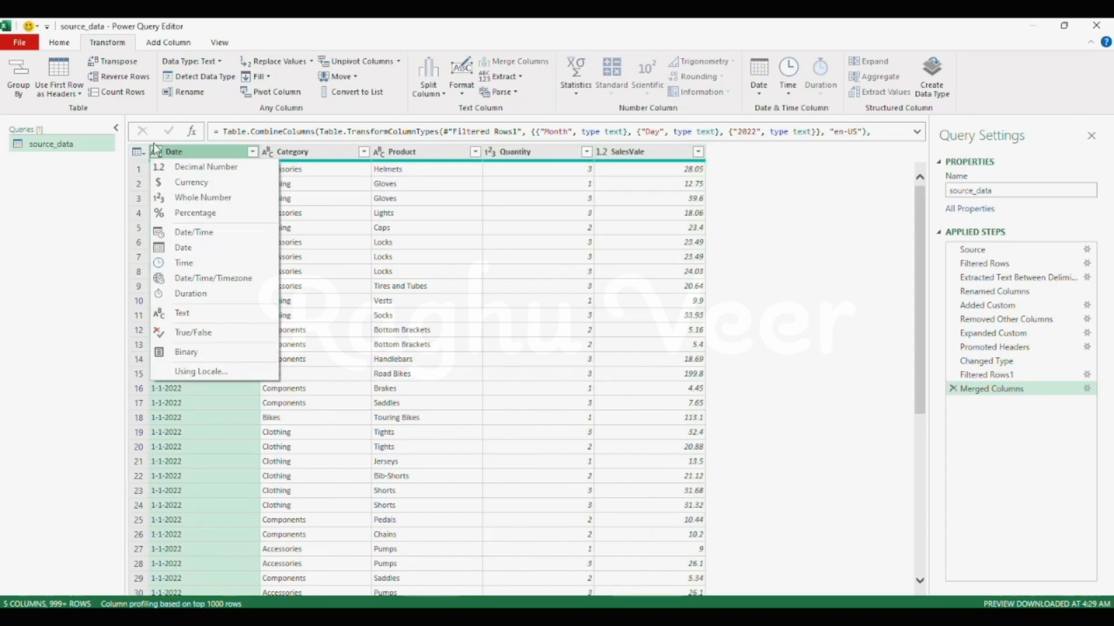
{"action": "left_click", "coordinate": [191, 251]}
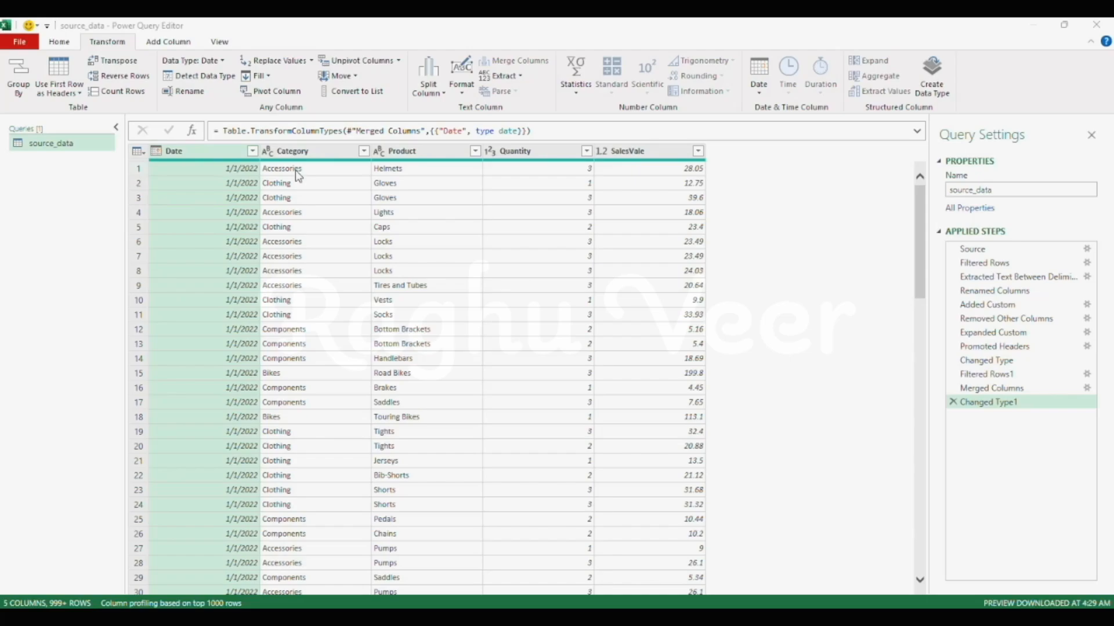
- Load the query as a PivotTable Report into the existing worksheet at cell B3 of Sheet1
{"action": "left_click", "coordinate": [63, 42]}
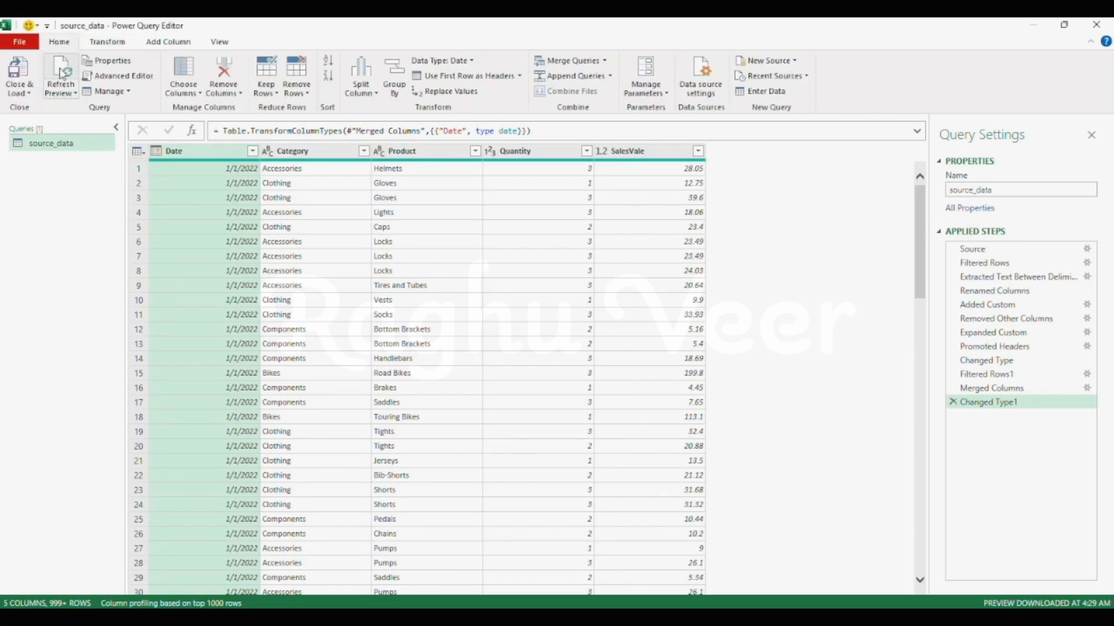
{"action": "left_click", "coordinate": [27, 92]}
{"action": "left_click", "coordinate": [61, 123]}
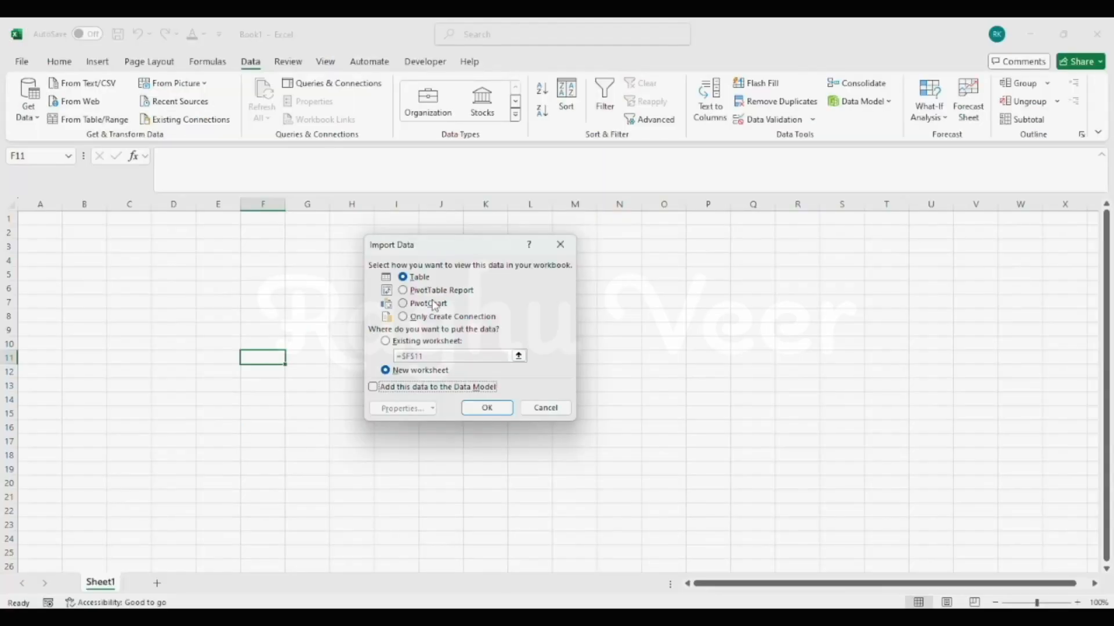
{"action": "left_click", "coordinate": [448, 293]}
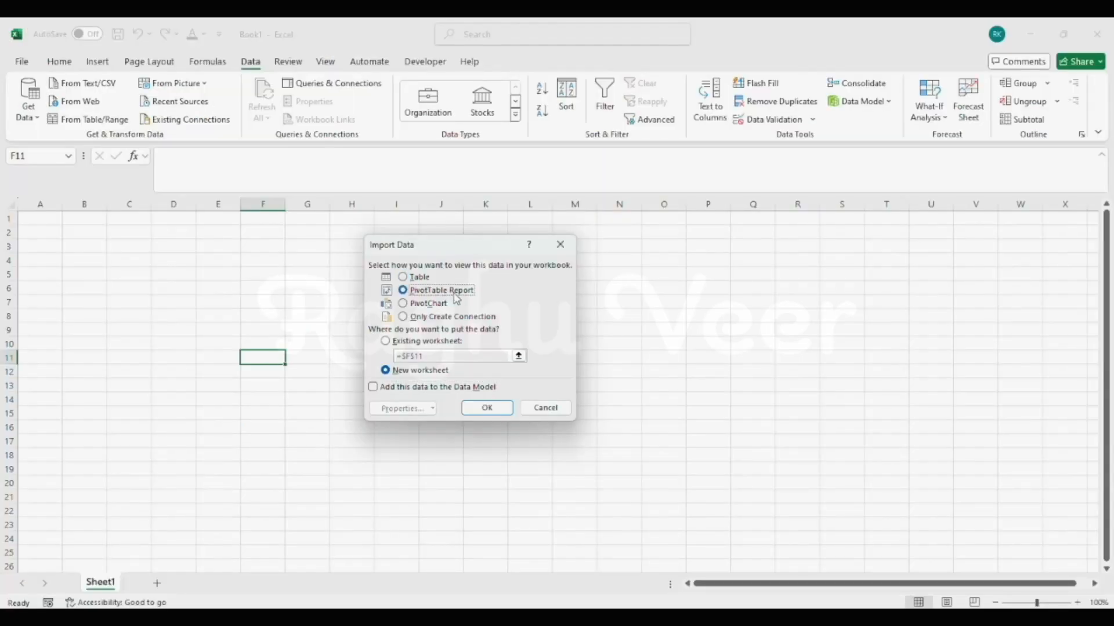
{"action": "left_click", "coordinate": [386, 342]}
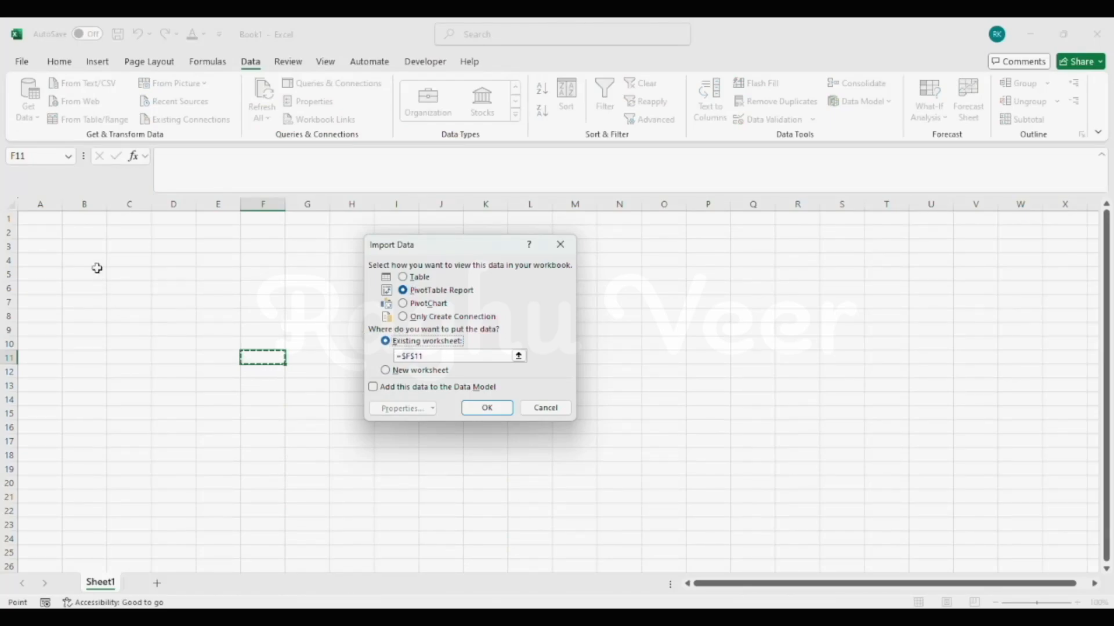
{"action": "left_click", "coordinate": [94, 247]}
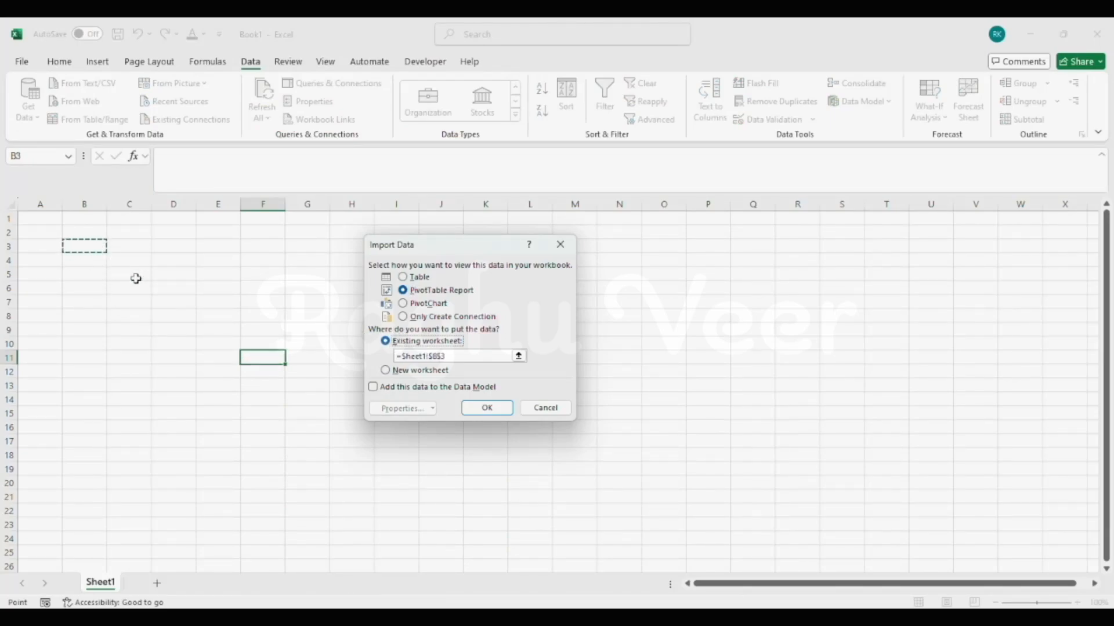
{"action": "left_click", "coordinate": [500, 412]}
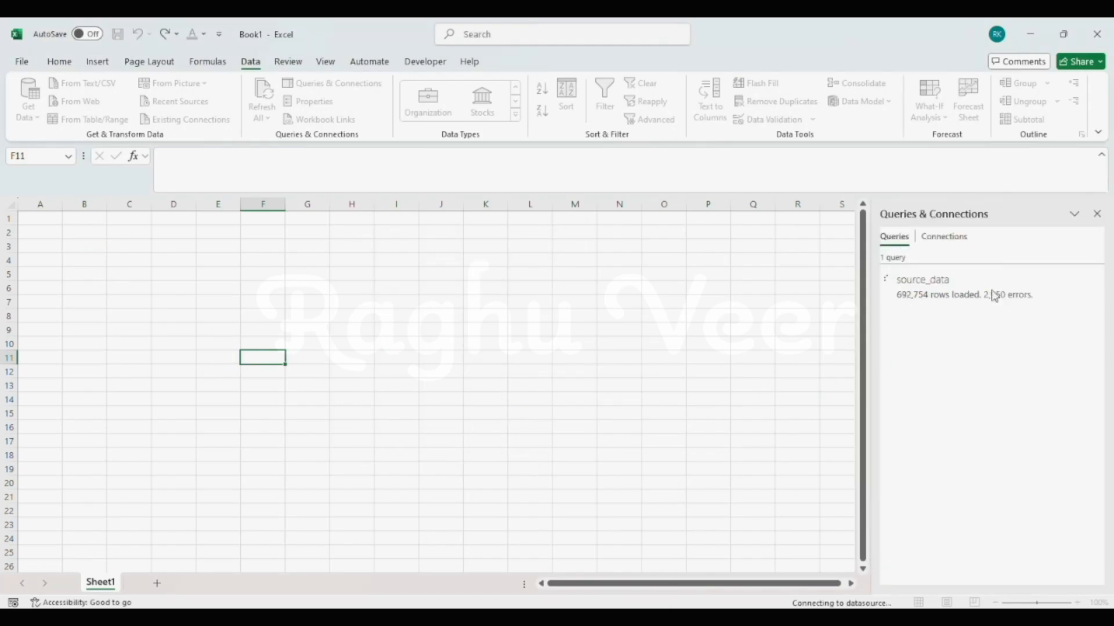
- Add SalesVale to the PivotTable values and Date to the rows, keeping only Years (Date) as row field
{"action": "left_click_drag", "start_coordinate": [887, 351], "coordinate": [1017, 534]}
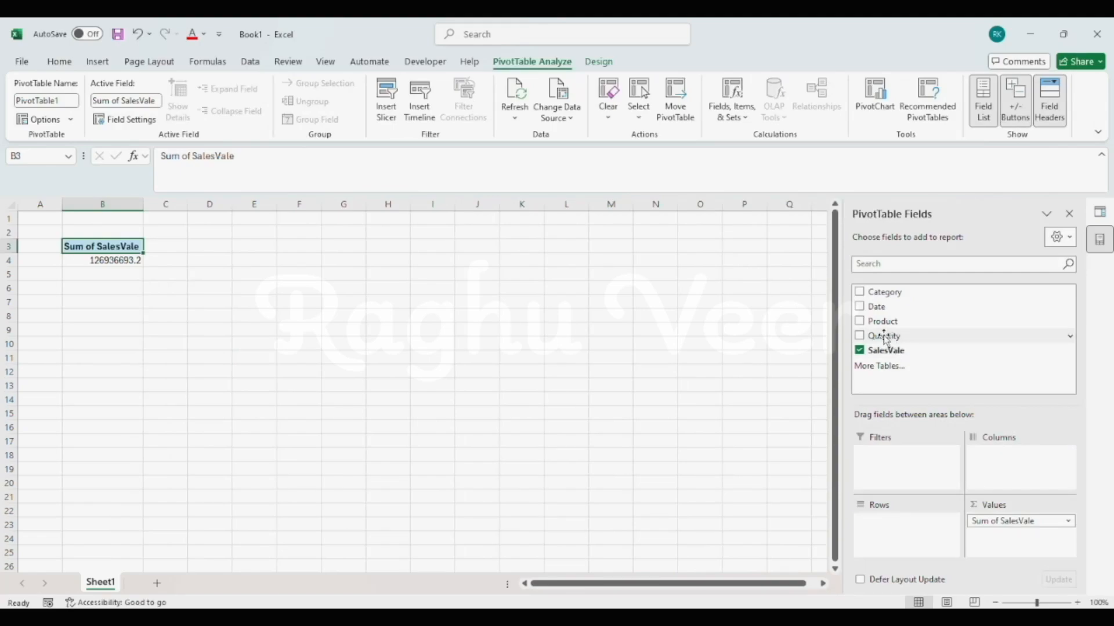
{"action": "left_click_drag", "start_coordinate": [896, 308], "coordinate": [908, 538]}
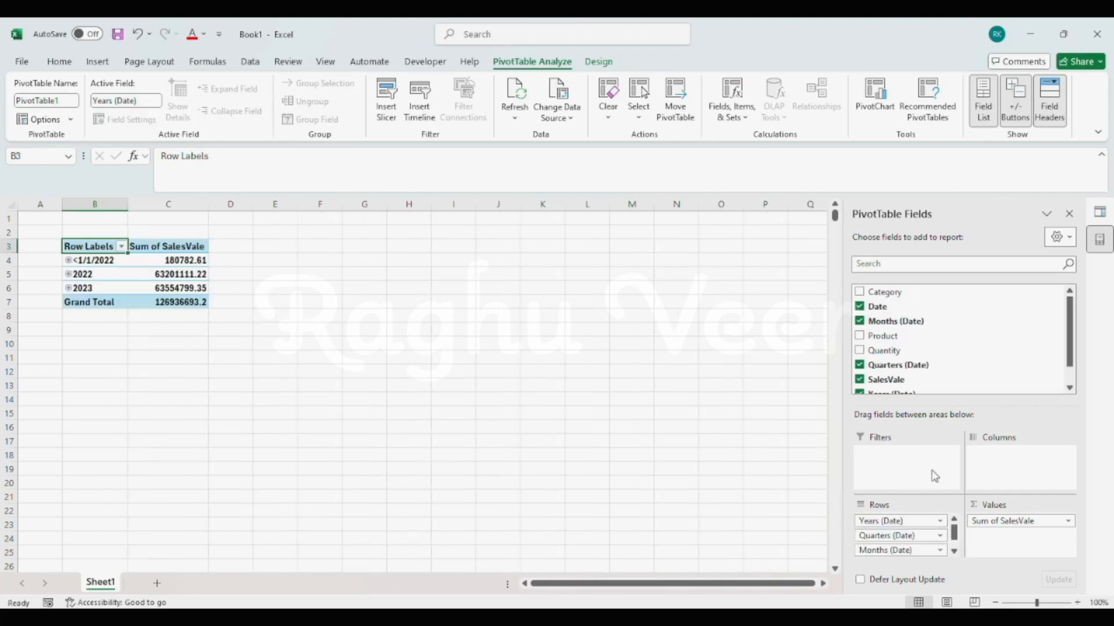
{"action": "left_click", "coordinate": [940, 535]}
{"action": "left_click", "coordinate": [904, 502]}
{"action": "left_click", "coordinate": [951, 535]}
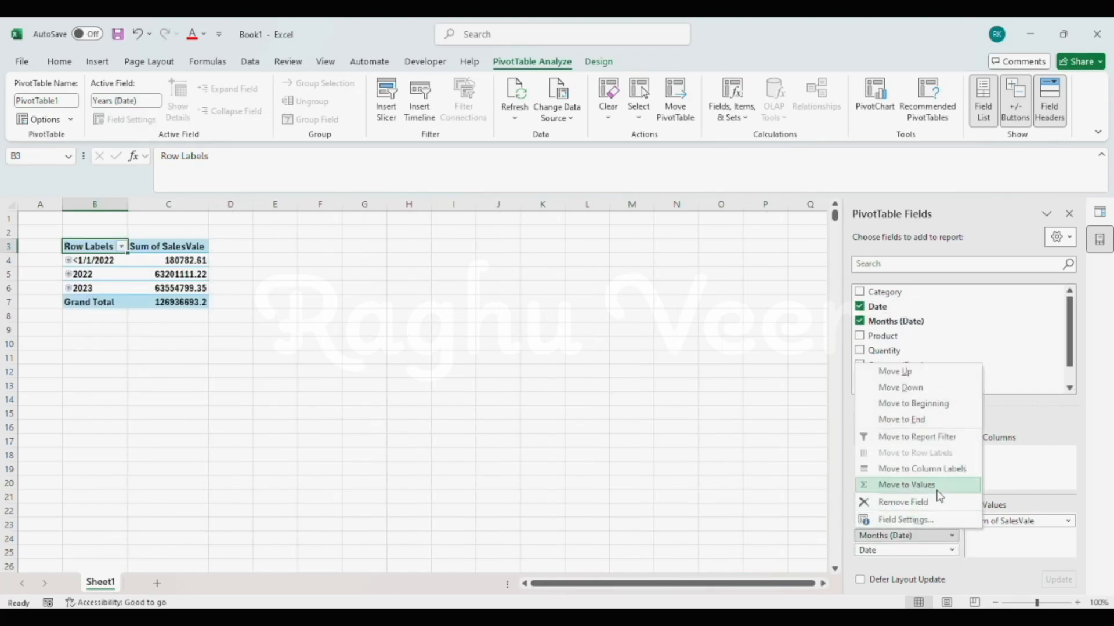
{"action": "left_click", "coordinate": [904, 503]}
{"action": "left_click", "coordinate": [951, 536]}
{"action": "left_click", "coordinate": [905, 503]}
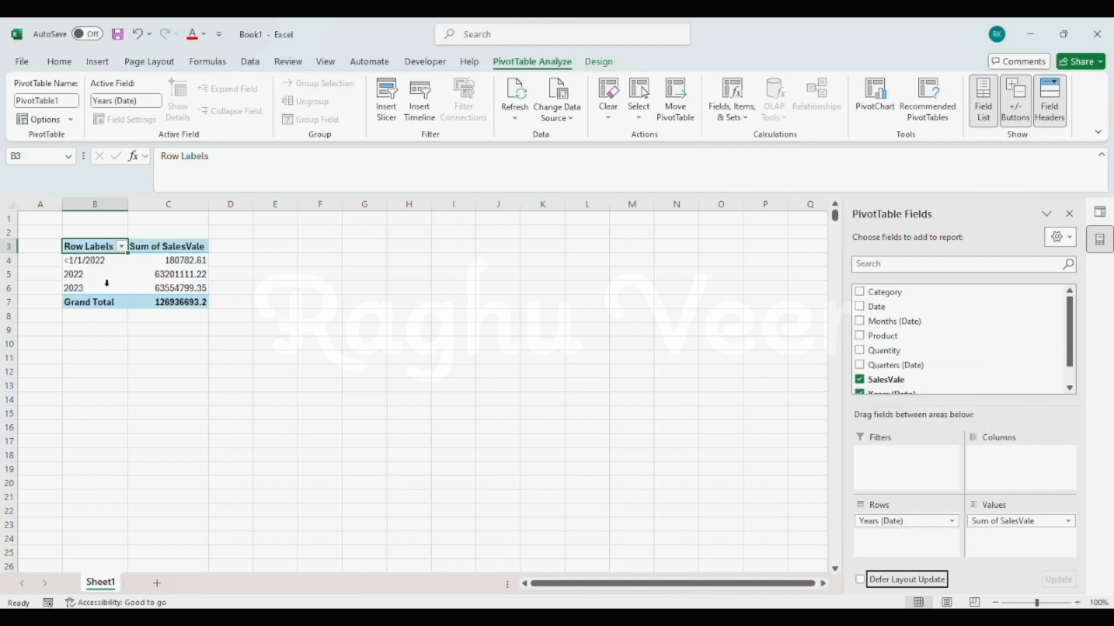
- Filter the <1/1/2022 item out of the row labels and add Category below Years (Date) in the rows
{"action": "left_click", "coordinate": [88, 261]}
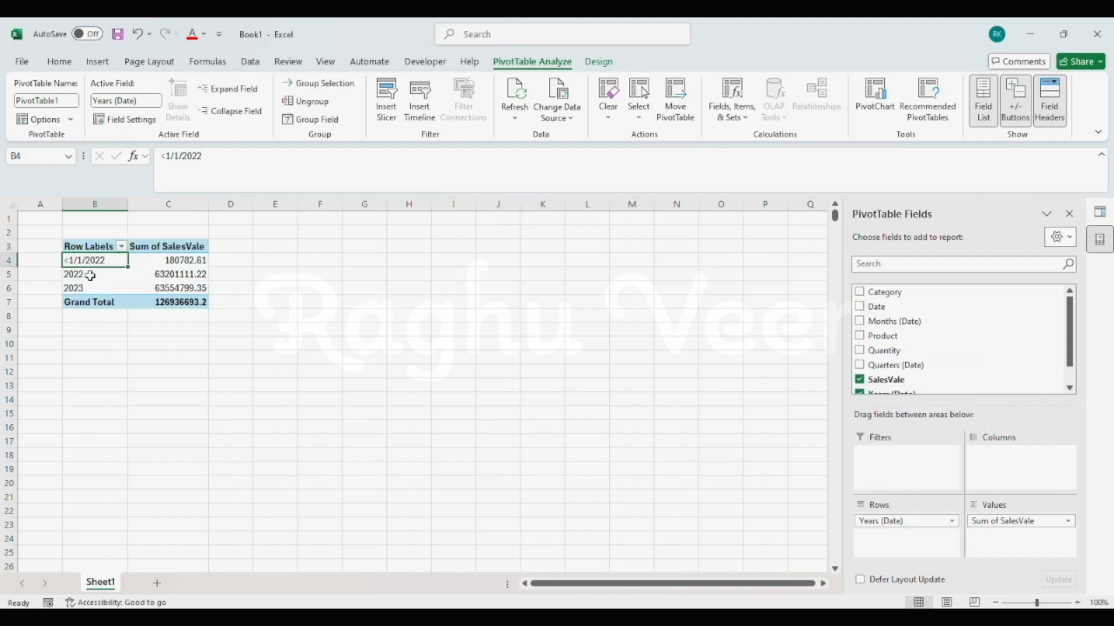
{"action": "left_click", "coordinate": [122, 247]}
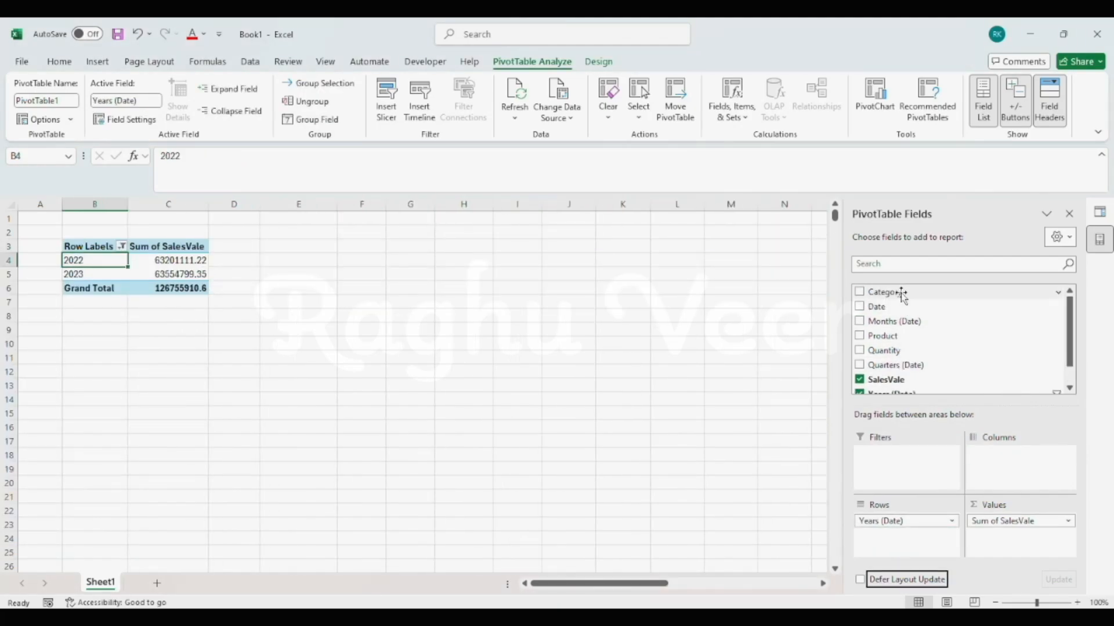
{"action": "left_click_drag", "start_coordinate": [902, 295], "coordinate": [916, 540]}
- Show the PivotTable in tabular form without subtotals or grand totals
{"action": "left_click", "coordinate": [598, 62]}
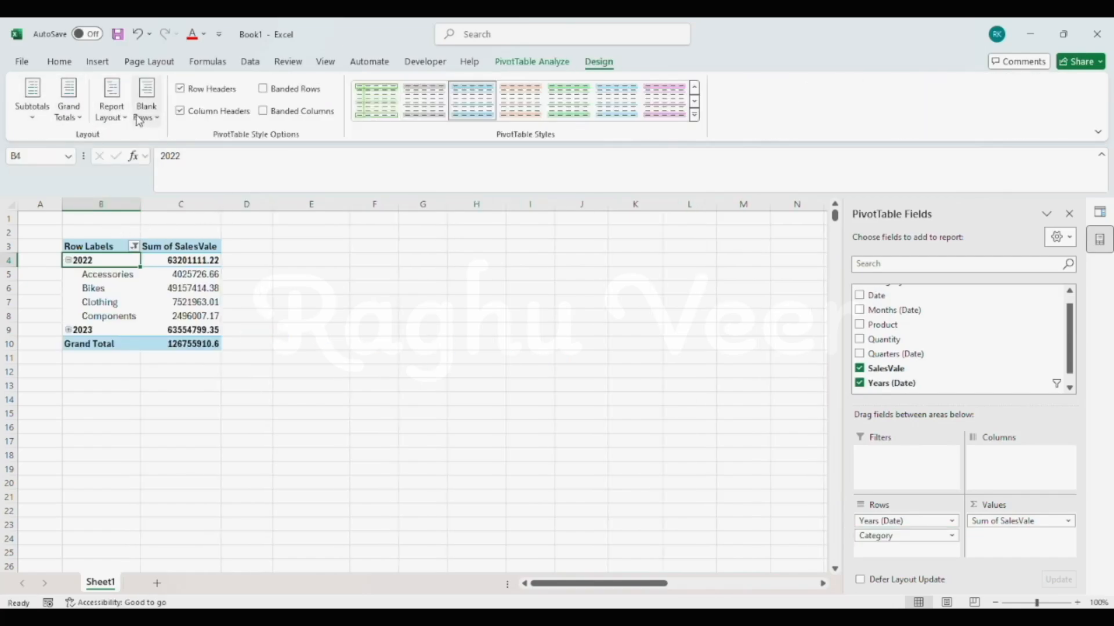
{"action": "left_click", "coordinate": [113, 116]}
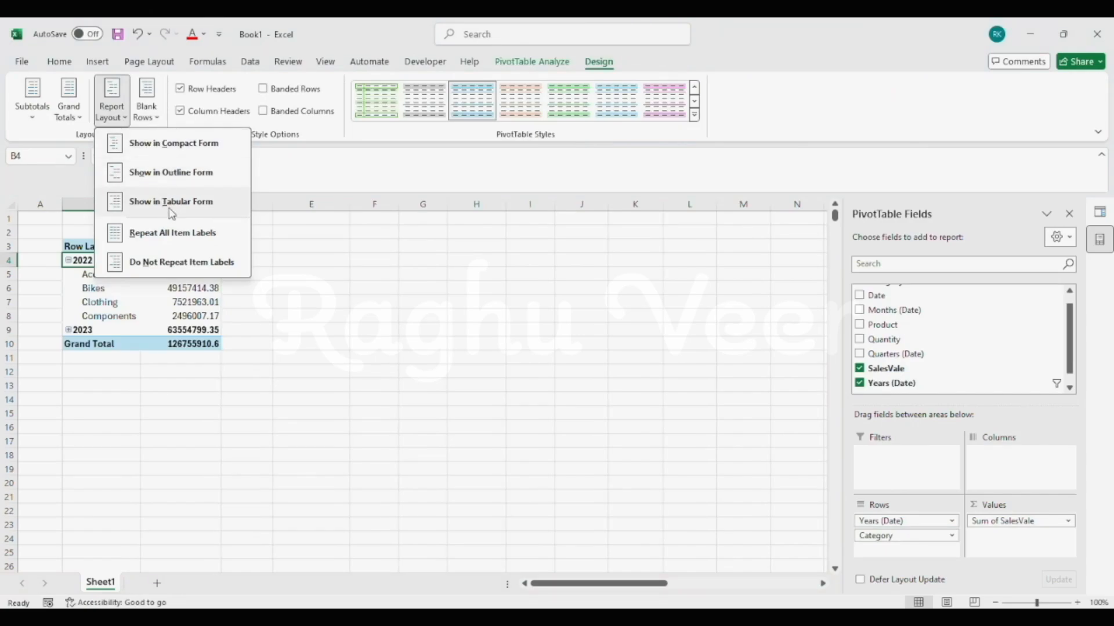
{"action": "left_click", "coordinate": [172, 202]}
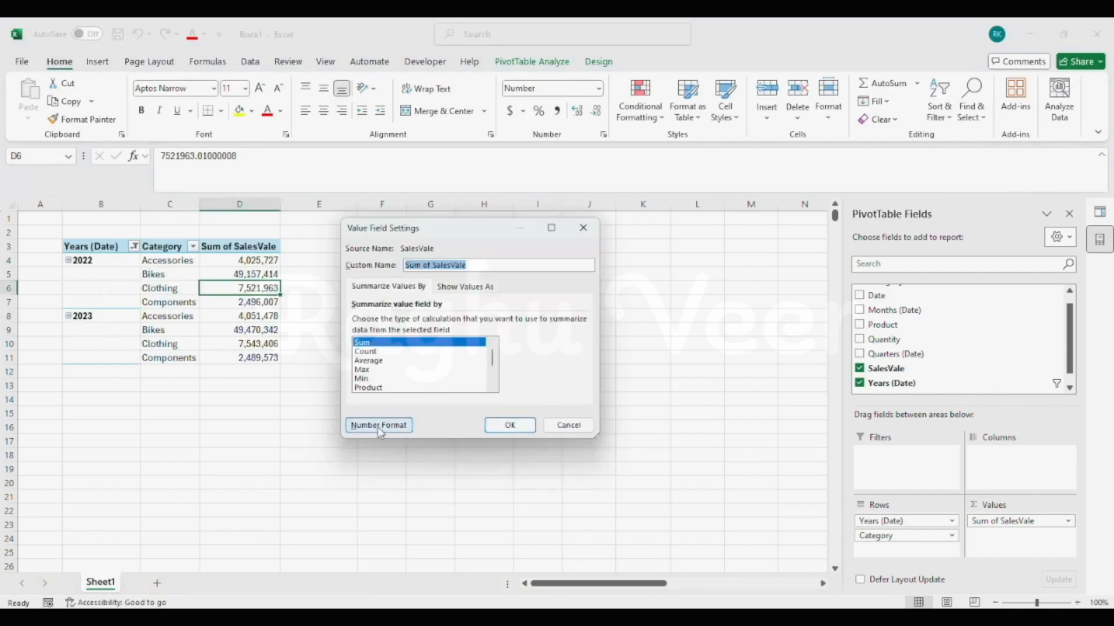
- Format the Sum of SalesVale figures as Currency with 0 decimal places
{"action": "left_click", "coordinate": [384, 430]}
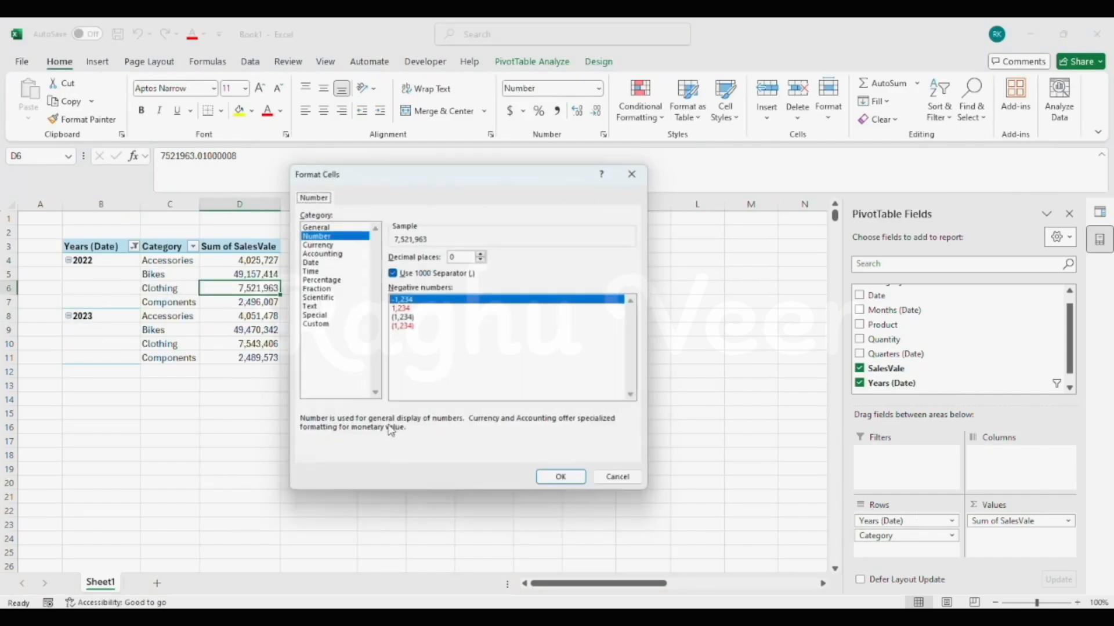
{"action": "left_click", "coordinate": [335, 244]}
{"action": "key", "text": "Return"}
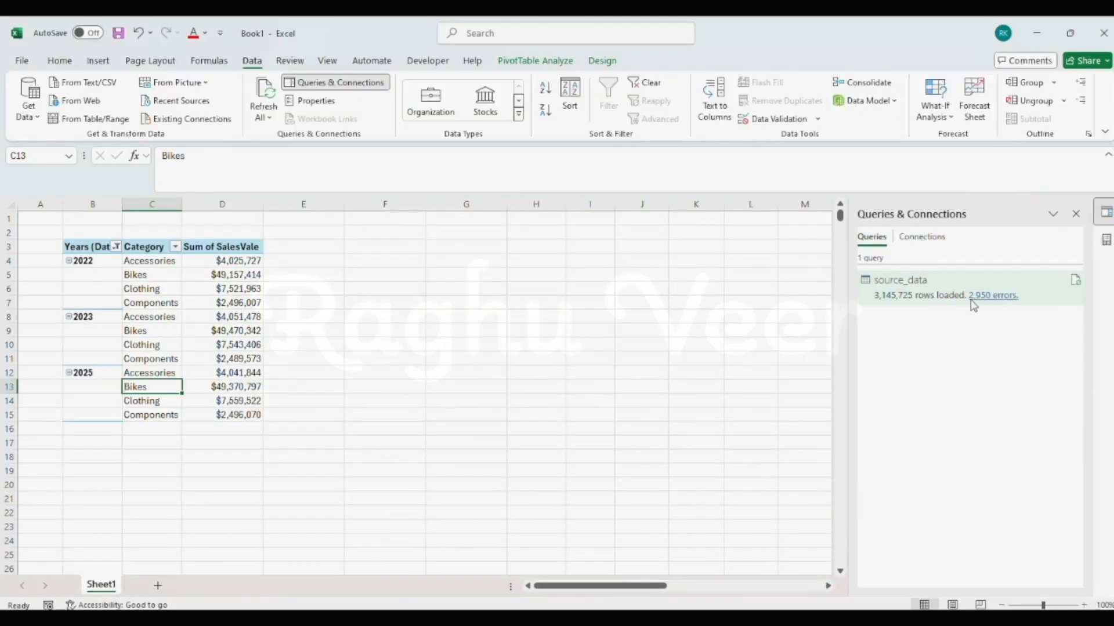
- Open the load errors of the source_data query and examine the error summary of the Date column
{"action": "mouse_move", "coordinate": [985, 302]}
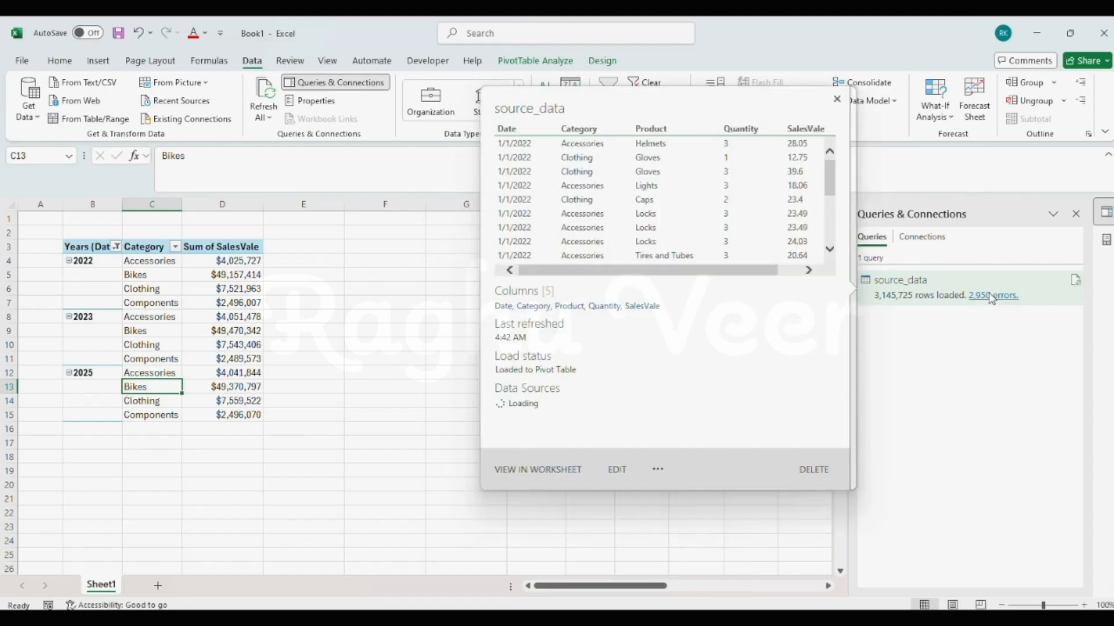
{"action": "left_click", "coordinate": [993, 297]}
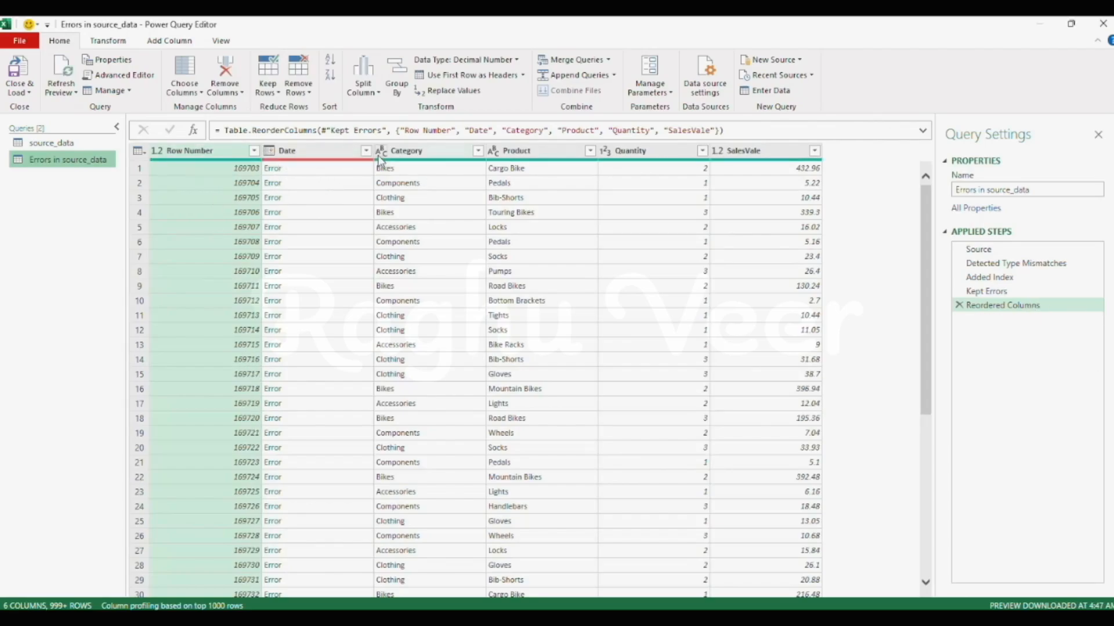
{"action": "mouse_move", "coordinate": [306, 162]}
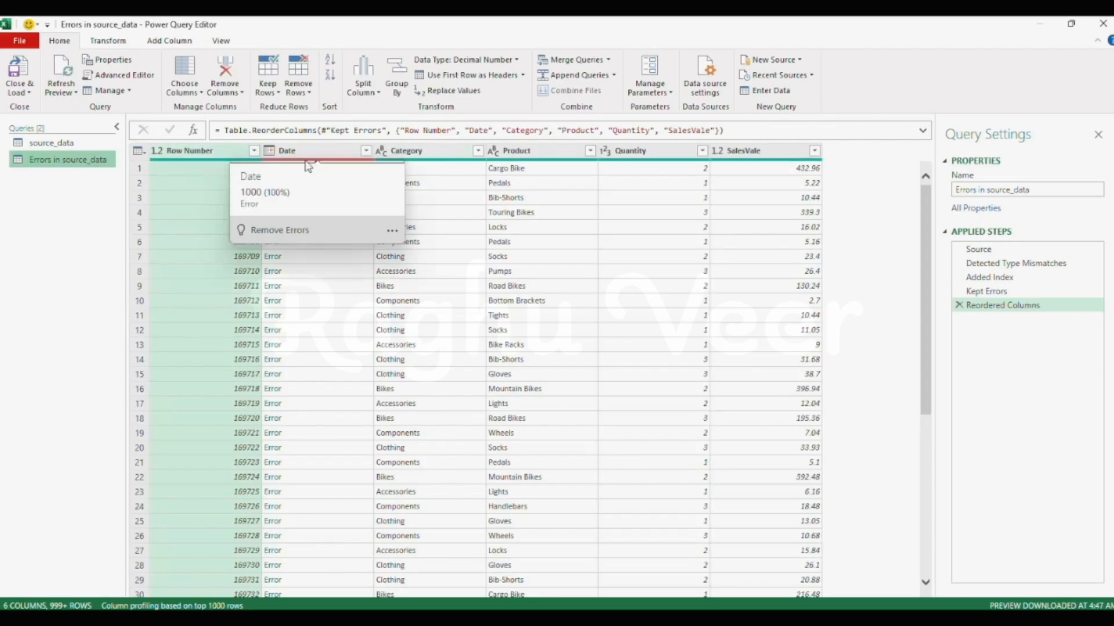
- Examine the error details of the first Date cell in Errors in source_data and compare with the source_data query
{"action": "left_click", "coordinate": [271, 169]}
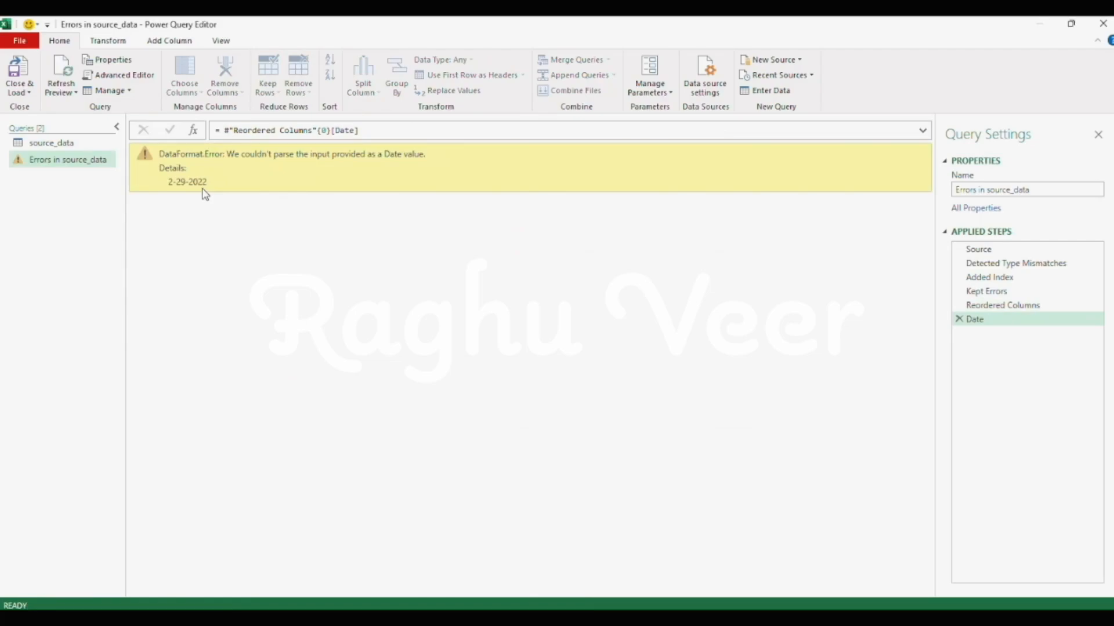
{"action": "left_click_drag", "start_coordinate": [64, 148], "coordinate": [66, 152]}
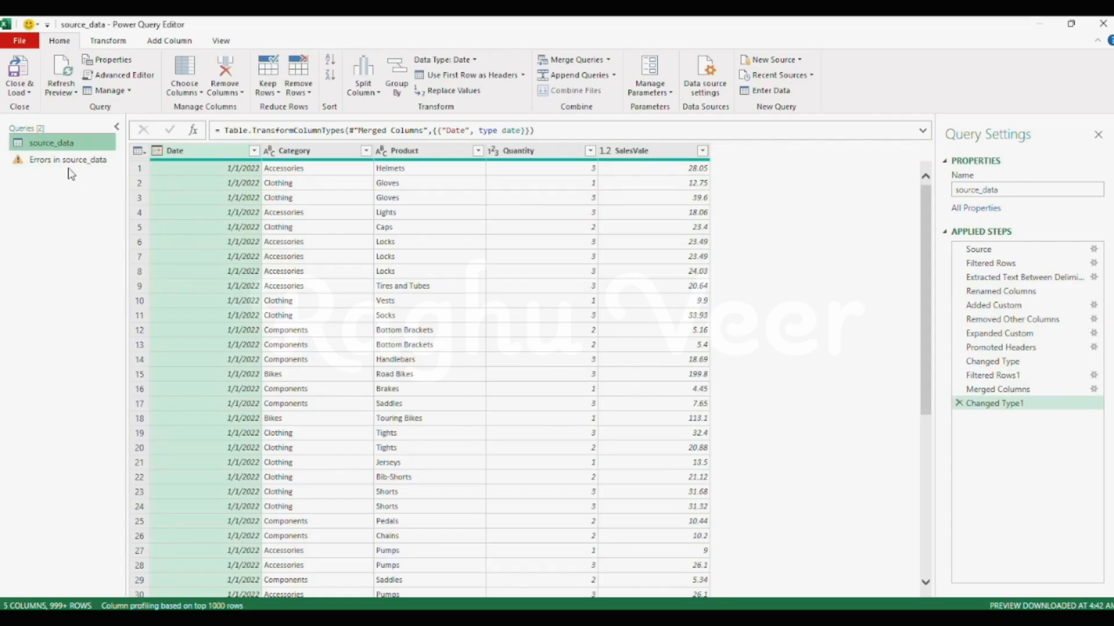
{"action": "left_click", "coordinate": [73, 162]}
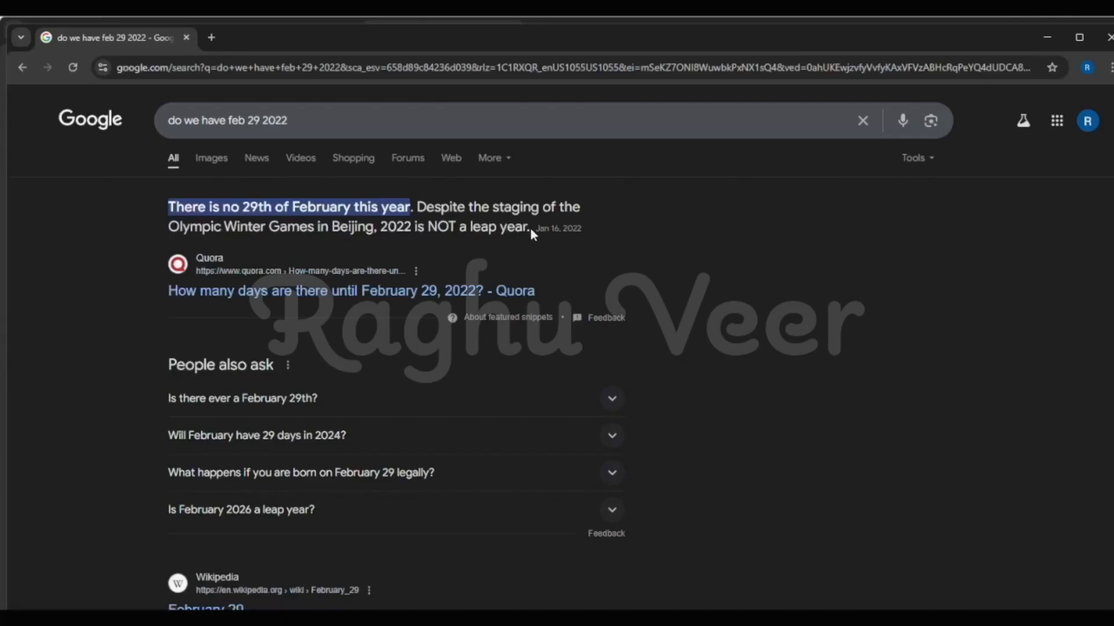
{"action": "left_click_drag", "start_coordinate": [530, 228], "coordinate": [134, 200]}
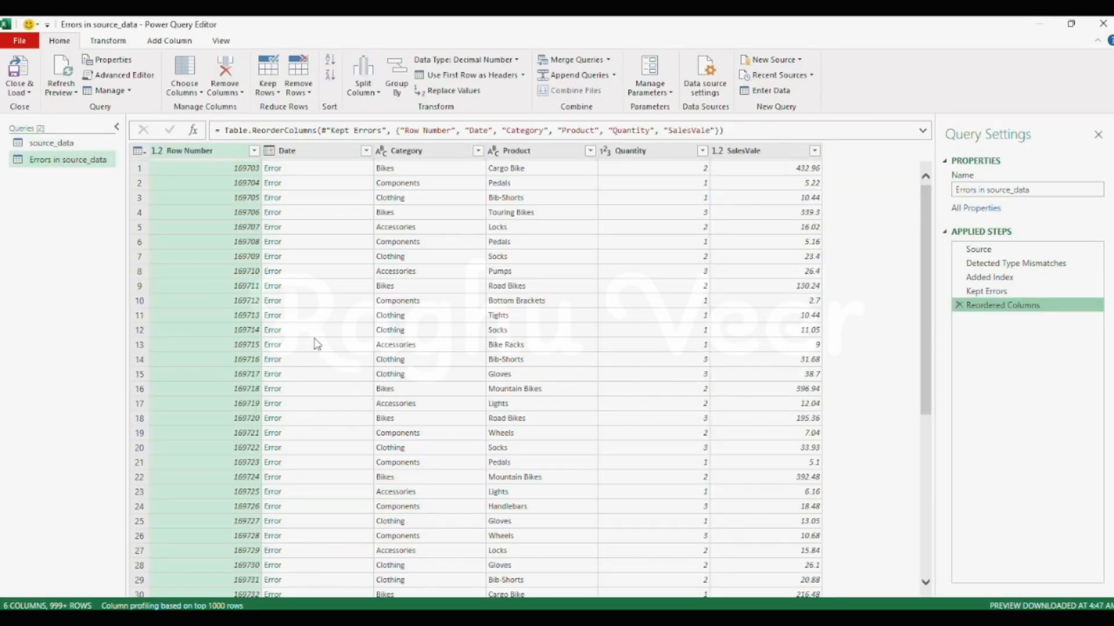
- Return to the error rows, inspect the Date error in row 112, and delete the drill-down step this adds
{"action": "scroll", "coordinate": [316, 344], "scroll_direction": "down", "scroll_amount": 15}
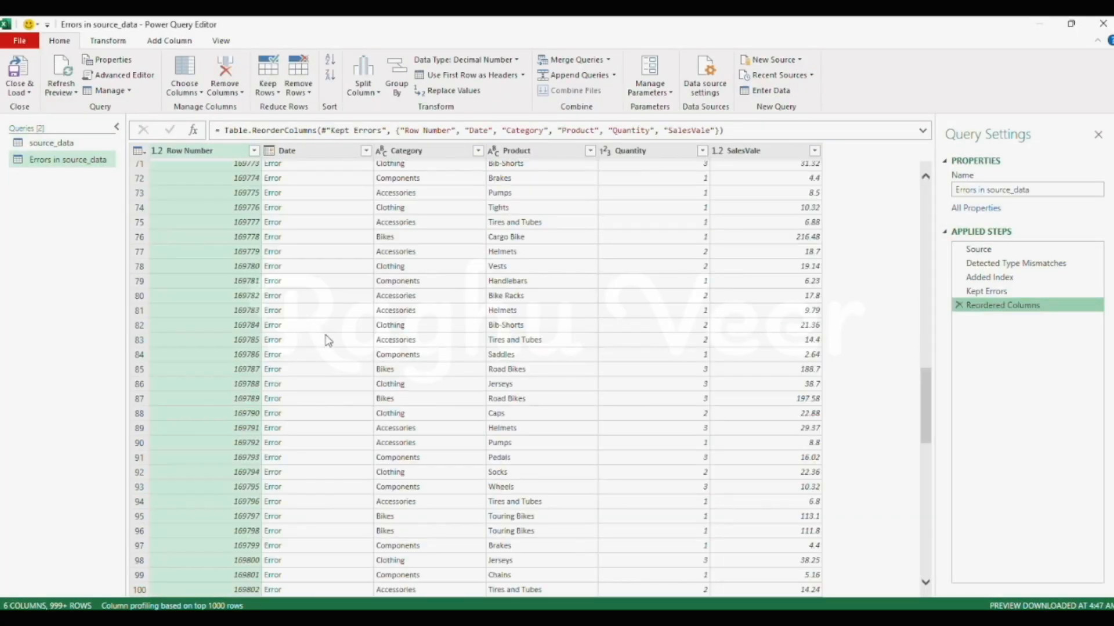
{"action": "scroll", "coordinate": [327, 341], "scroll_direction": "down", "scroll_amount": 10}
{"action": "left_click", "coordinate": [272, 336]}
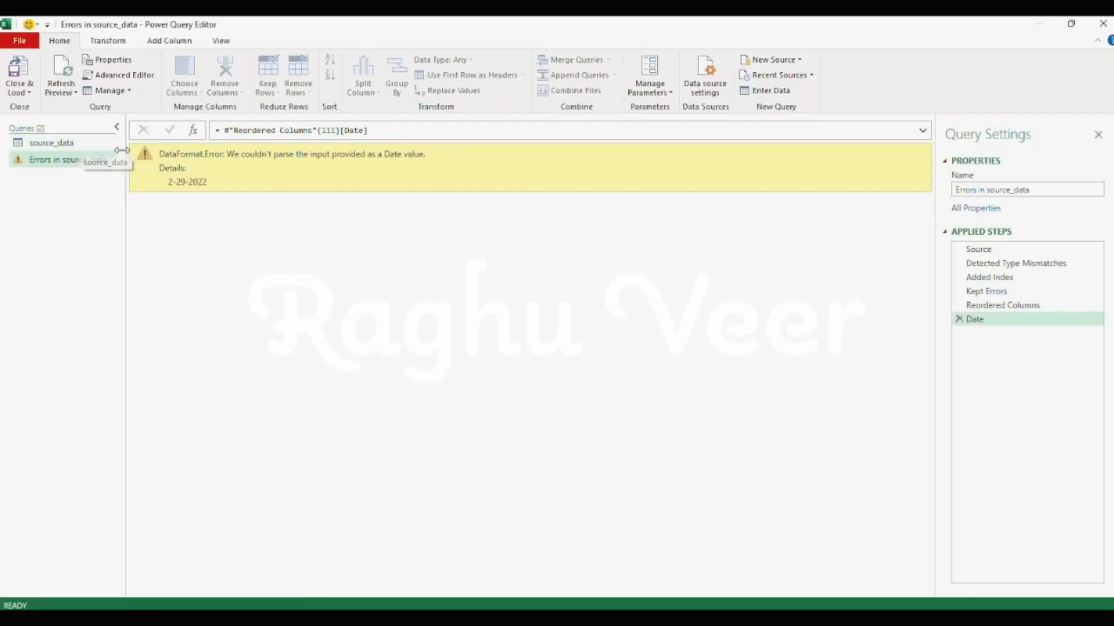
{"action": "left_click", "coordinate": [959, 319]}
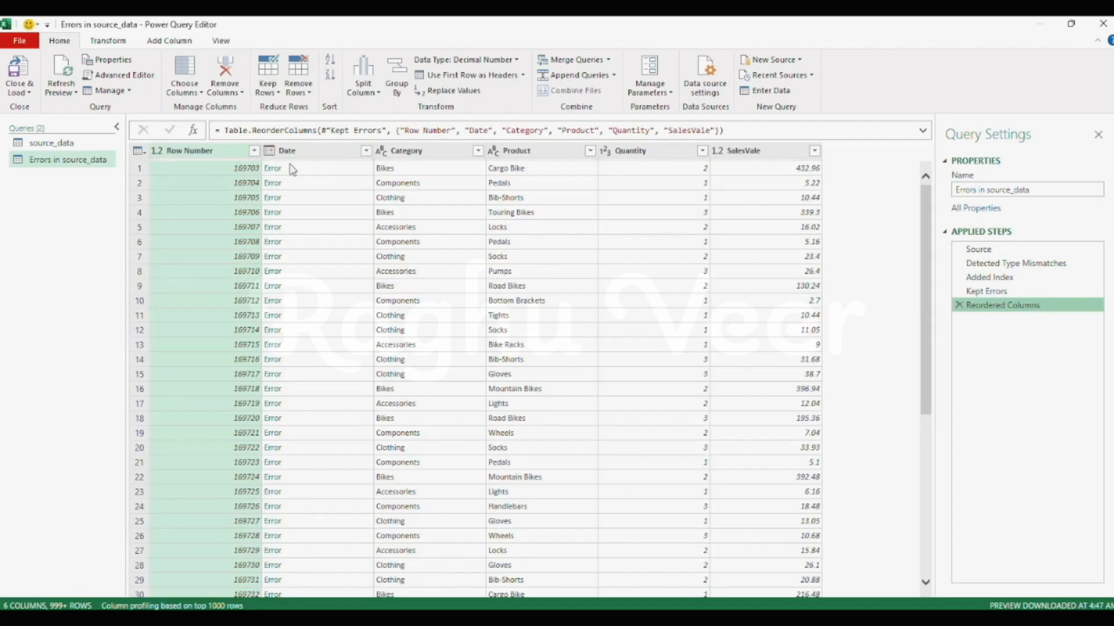
{"action": "left_click", "coordinate": [298, 89]}
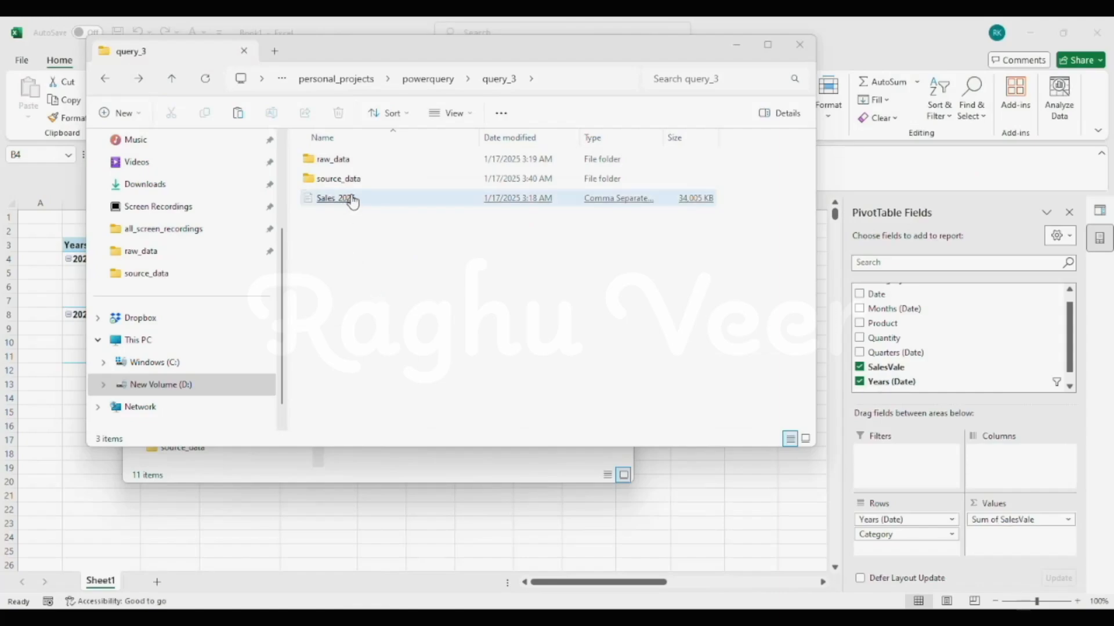
- Switch to File Explorer and move the Sales_2025 file from the query_3 folder into its source_data subfolder
{"action": "left_click", "coordinate": [405, 199]}
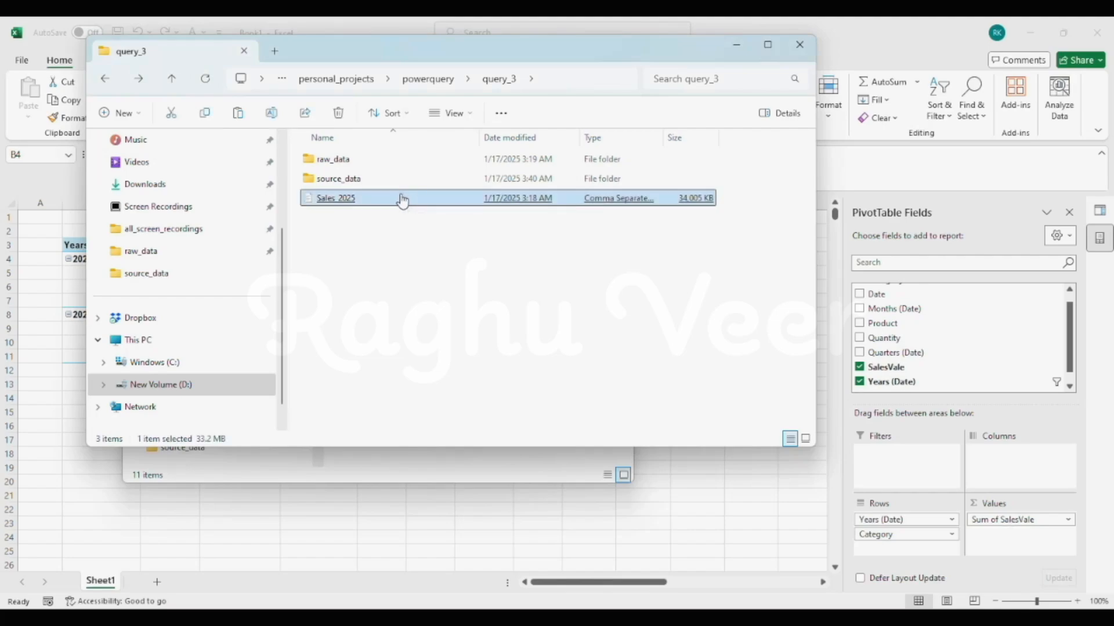
{"action": "left_click_drag", "start_coordinate": [404, 199], "coordinate": [352, 185]}
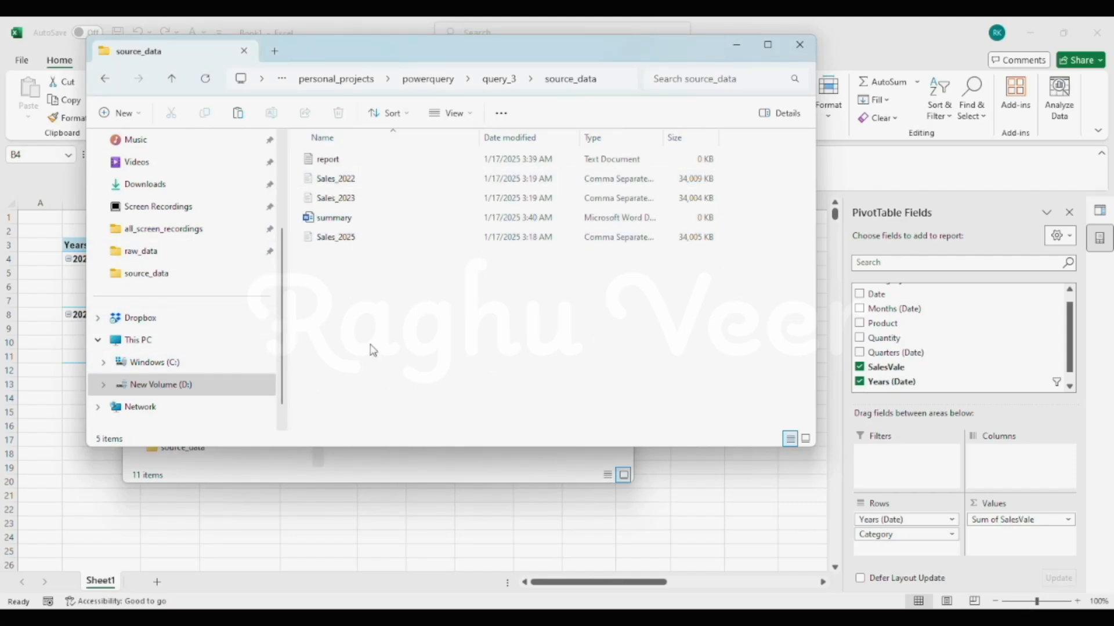
- Return to the workbook in Excel, refresh all its data, and check the load status of the source_data query
{"action": "left_click", "coordinate": [311, 525]}
{"action": "left_click", "coordinate": [112, 284]}
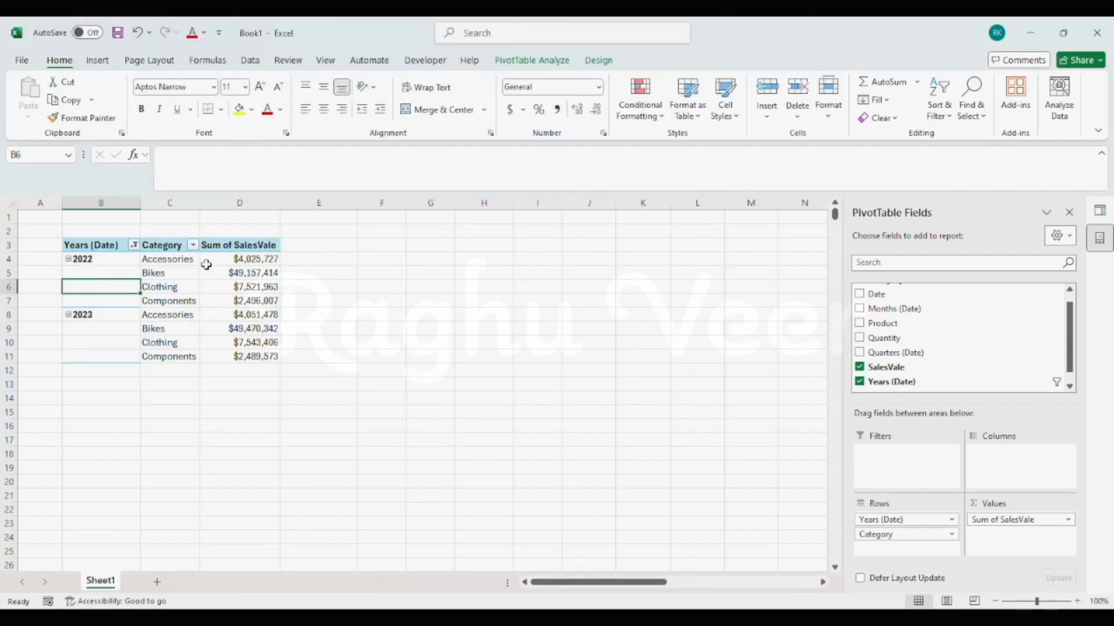
{"action": "left_click", "coordinate": [250, 61]}
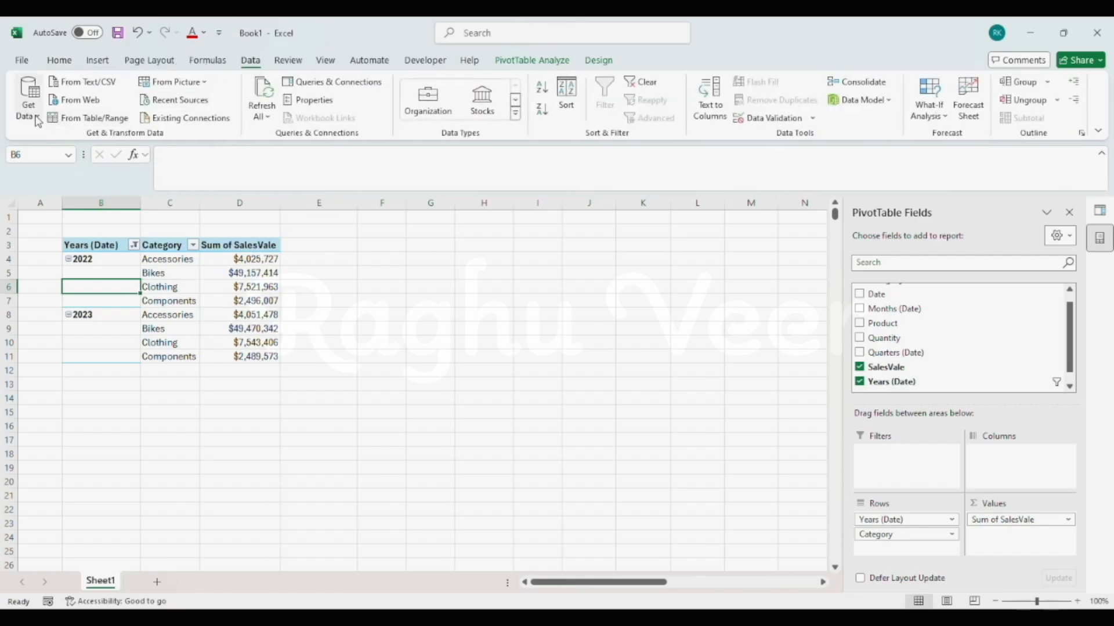
{"action": "left_click", "coordinate": [262, 116]}
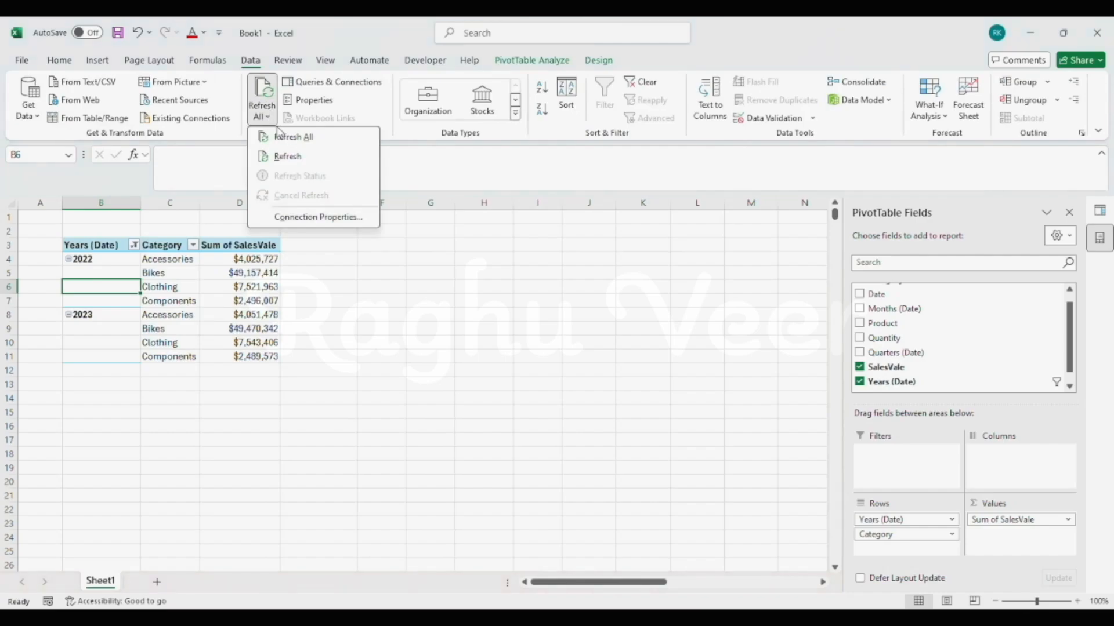
{"action": "left_click", "coordinate": [280, 136]}
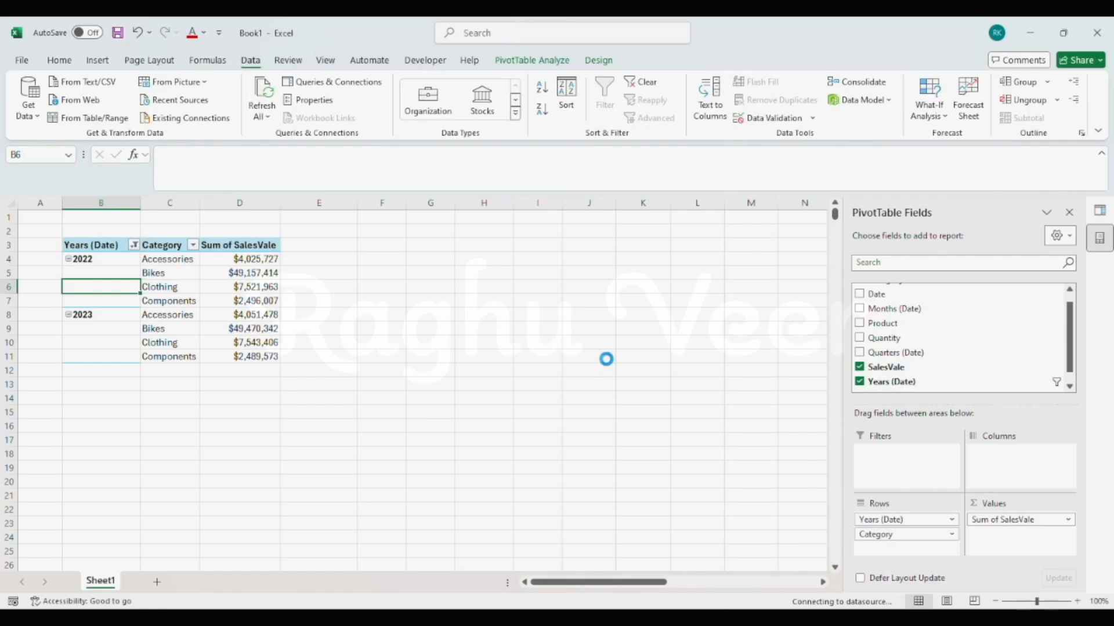
{"action": "mouse_move", "coordinate": [865, 290]}
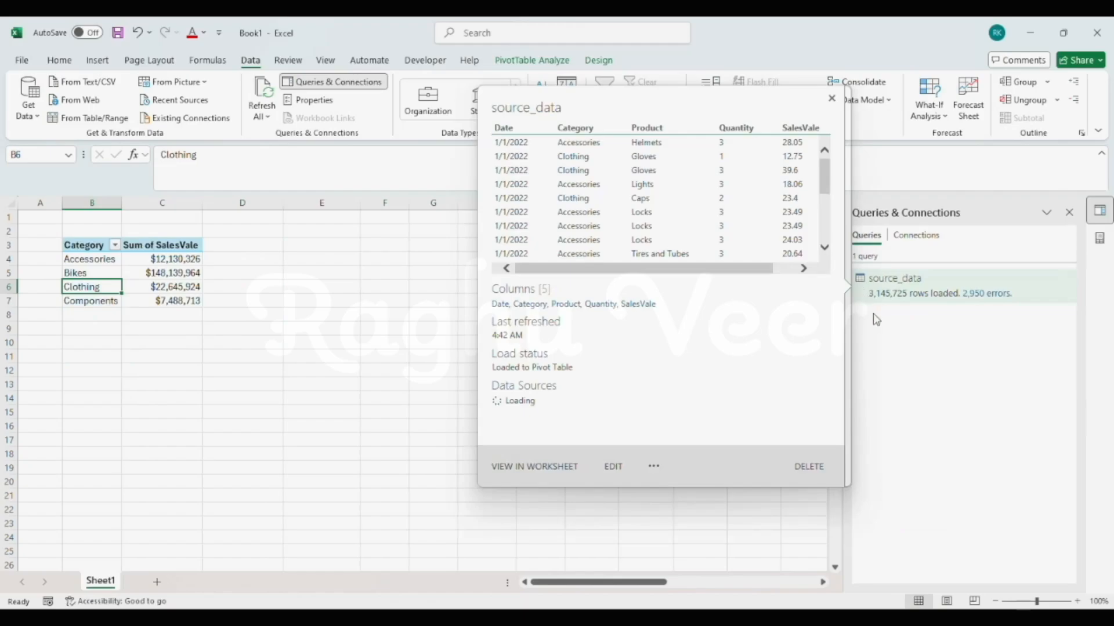
- Place Years (Date) above Category in the PivotTable rows again and filter out the <1/1/2022 item
{"action": "left_click", "coordinate": [1099, 239]}
{"action": "key", "text": "Right"}
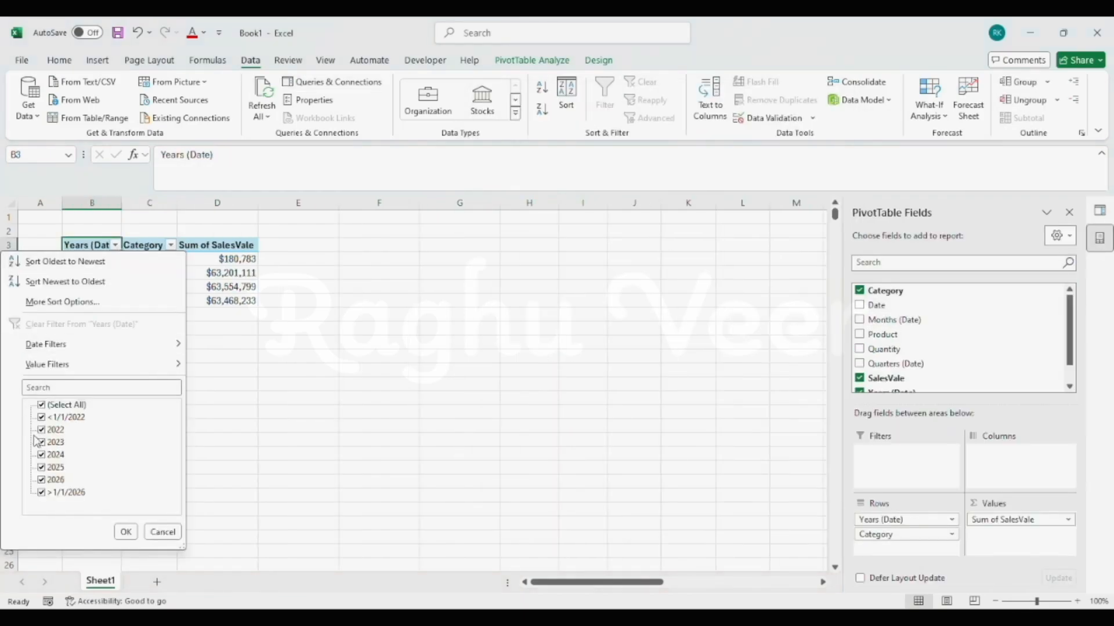
{"action": "left_click", "coordinate": [41, 418]}
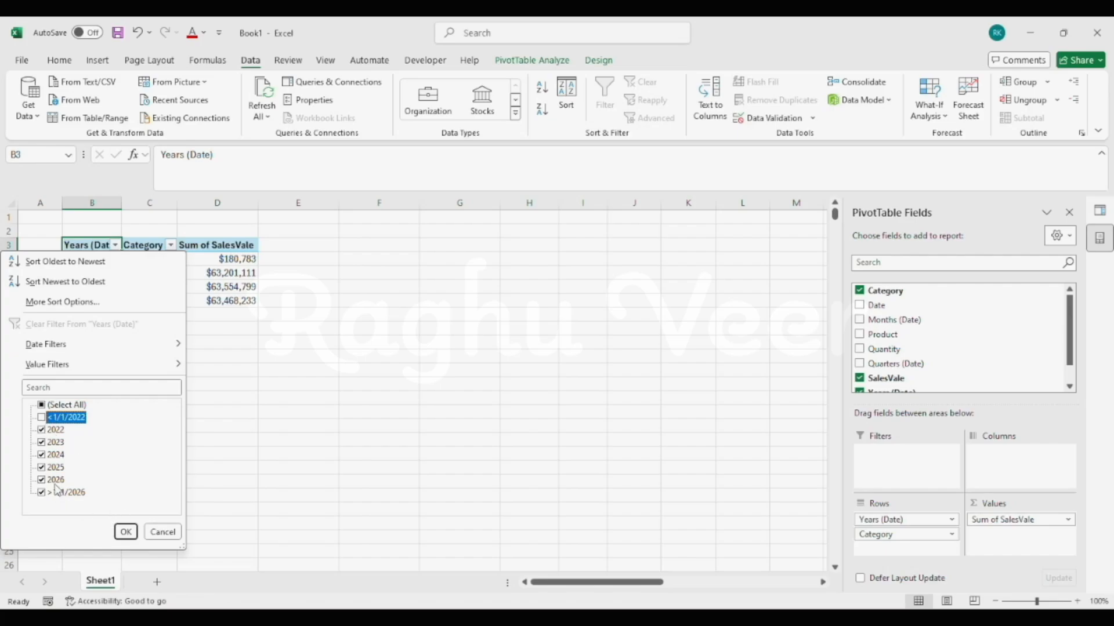
{"action": "left_click", "coordinate": [125, 532]}
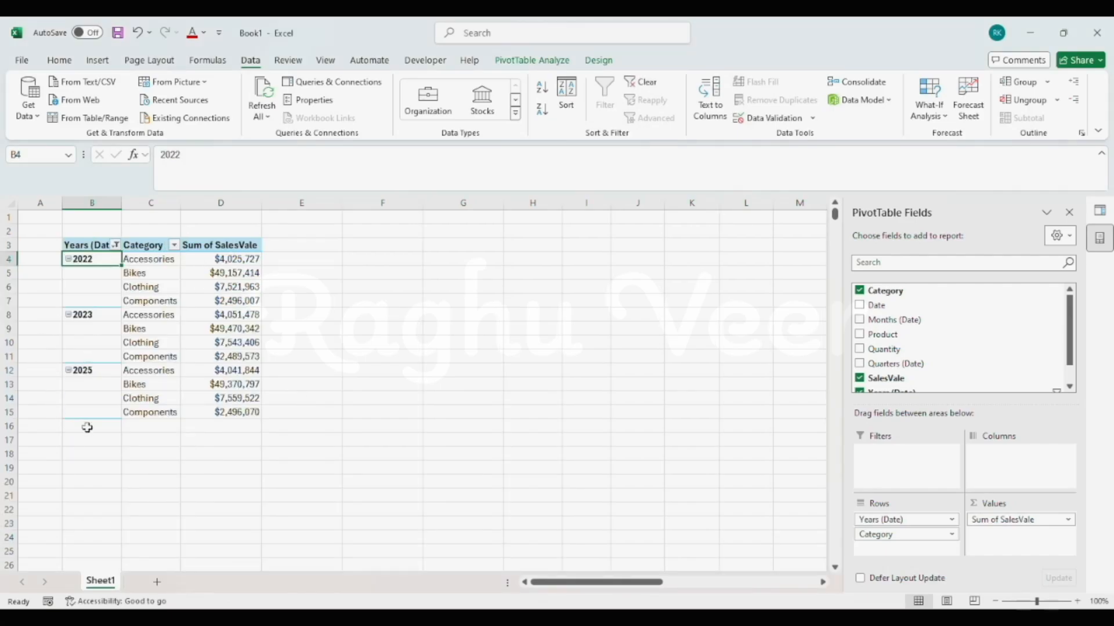
{"action": "mouse_move", "coordinate": [188, 619]}
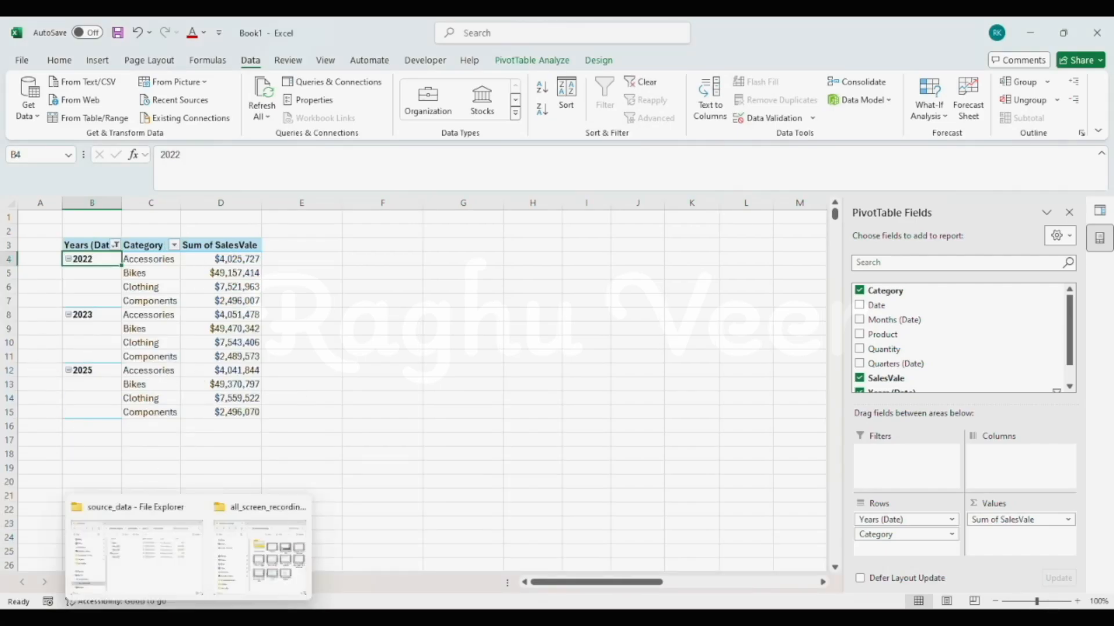